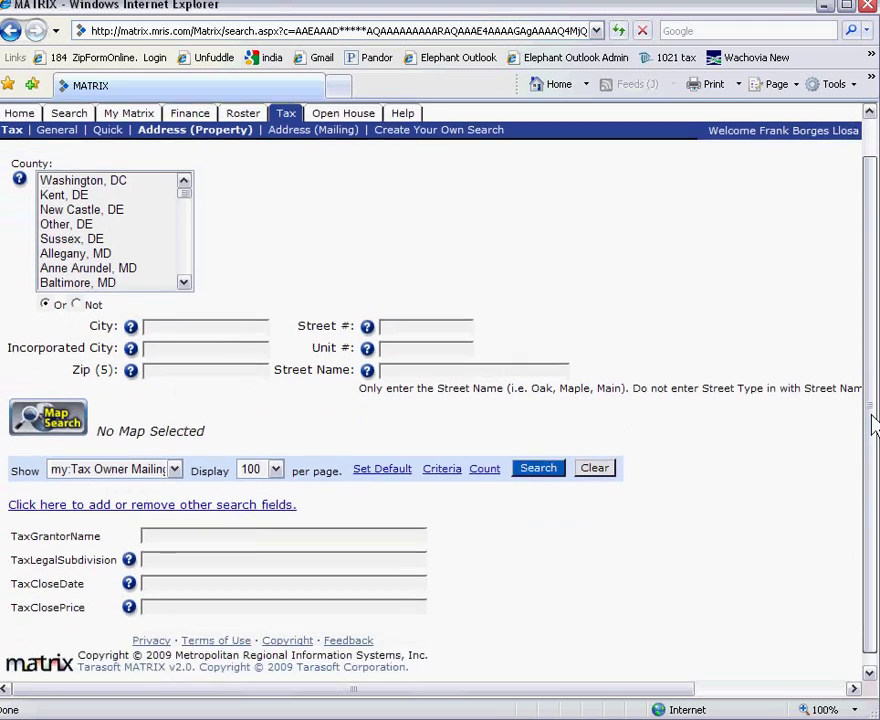
# Open the Quick tax search form and scroll down to the TaxCompanyOwner and TaxCloseDate fields.
pyautogui.scroll(2, 59, 153)
pyautogui.click(112, 176)
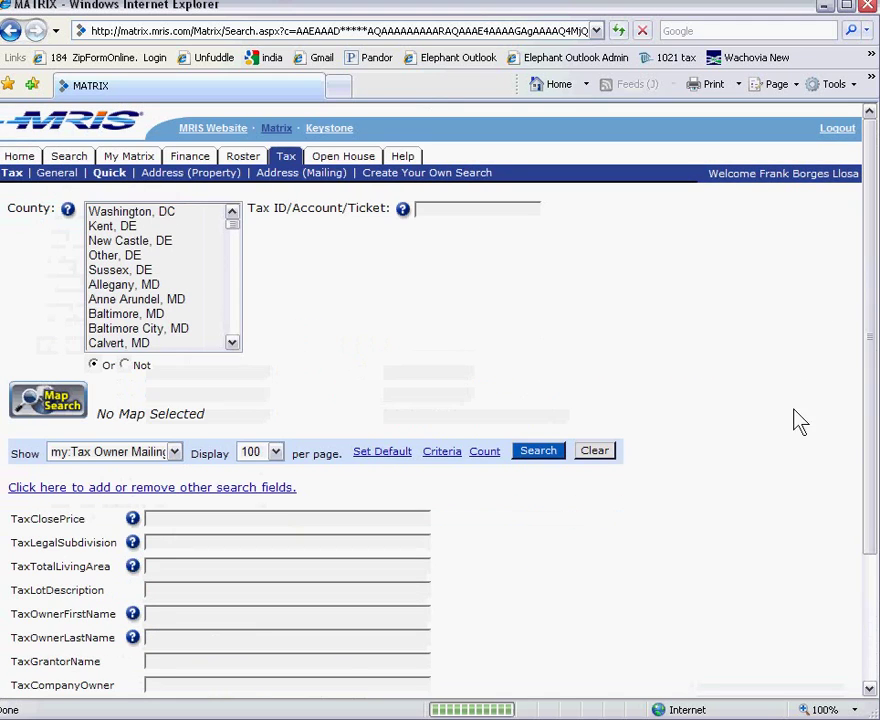
pyautogui.moveTo(864, 446); pyautogui.dragTo(864, 546)
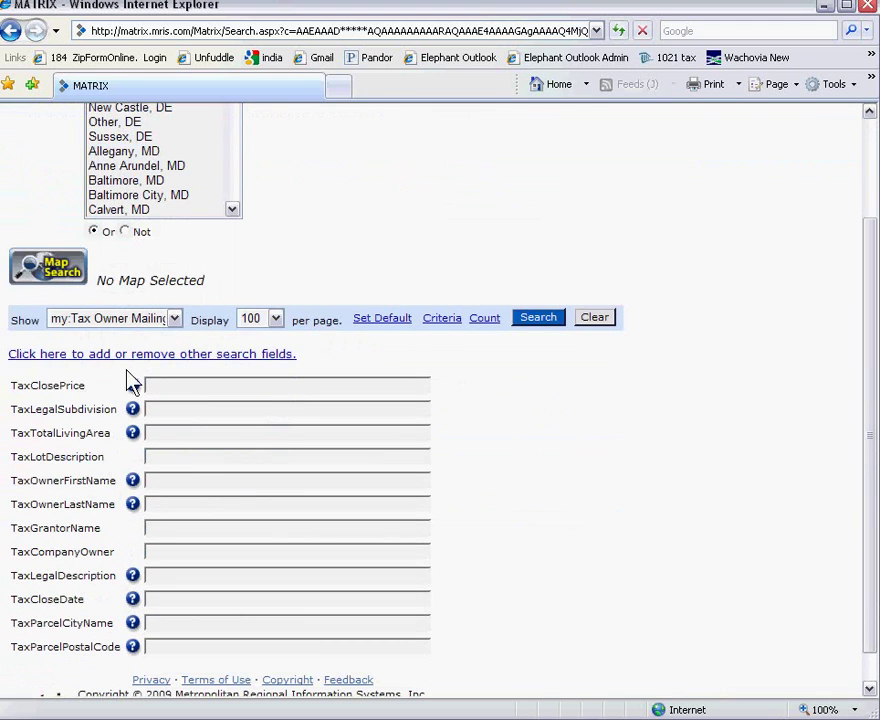
pyautogui.moveTo(106, 381); pyautogui.dragTo(55, 431)
pyautogui.click(84, 551)
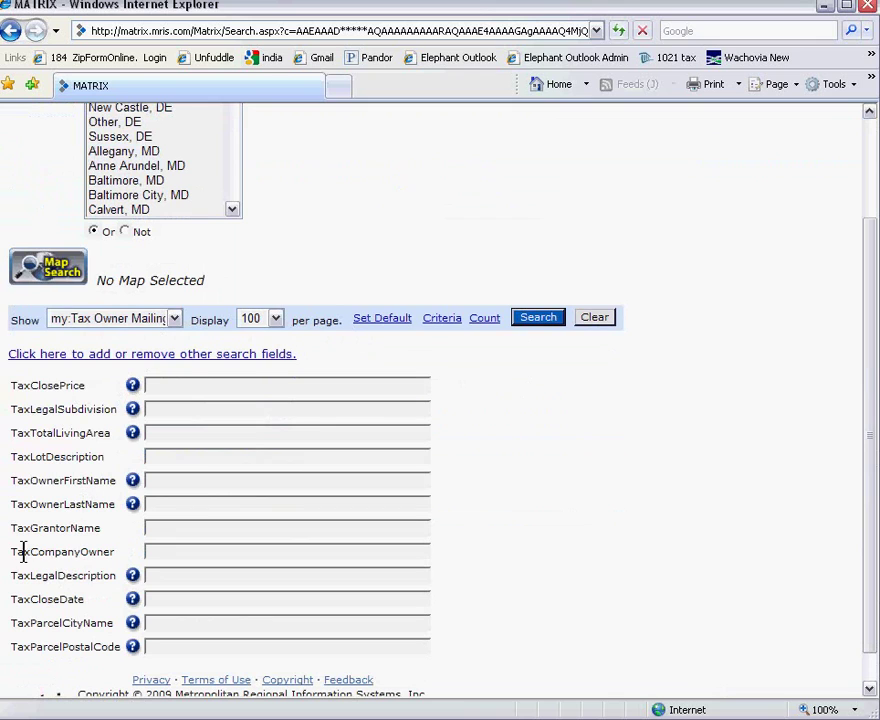
pyautogui.moveTo(18, 552); pyautogui.dragTo(181, 552)
# Search with TaxCompanyOwner *bank*, TaxCloseDate 9/9/08+ and TaxParcelCityName great falls.
pyautogui.click(181, 552)
pyautogui.write('*bar*')
pyautogui.click(171, 600)
pyautogui.write('1')
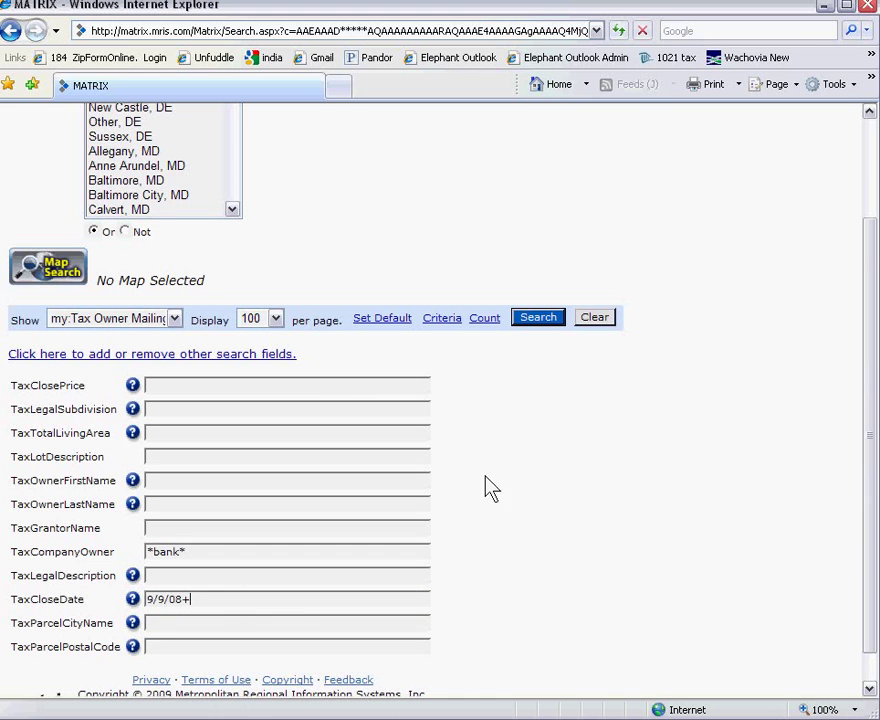
pyautogui.moveTo(870, 251)
pyautogui.mouseDown()
pyautogui.moveTo(868, 188)
pyautogui.moveTo(870, 249)
pyautogui.mouseUp()
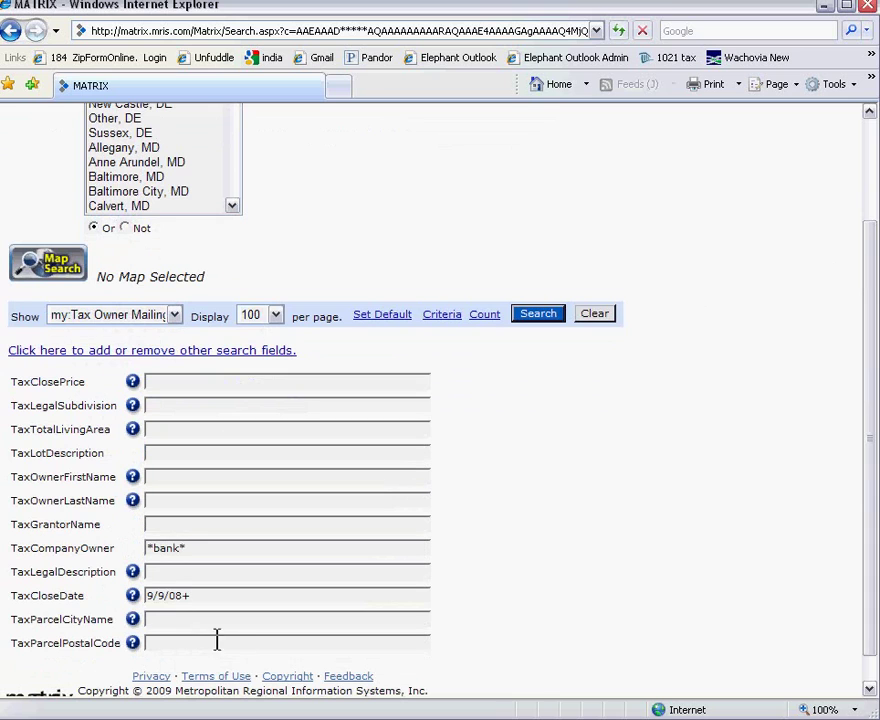
pyautogui.click(183, 621)
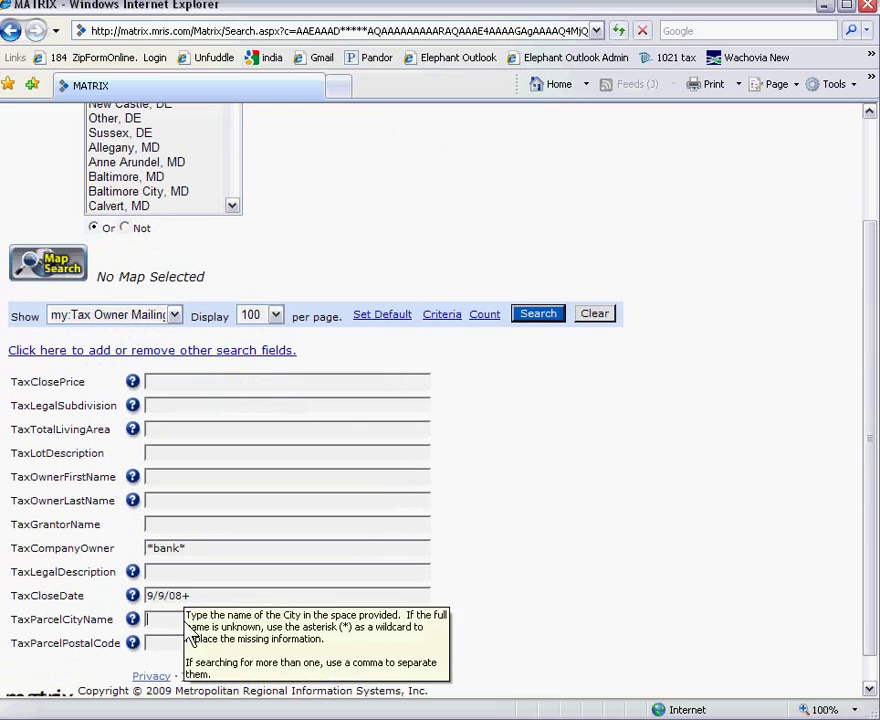
pyautogui.write('great ')
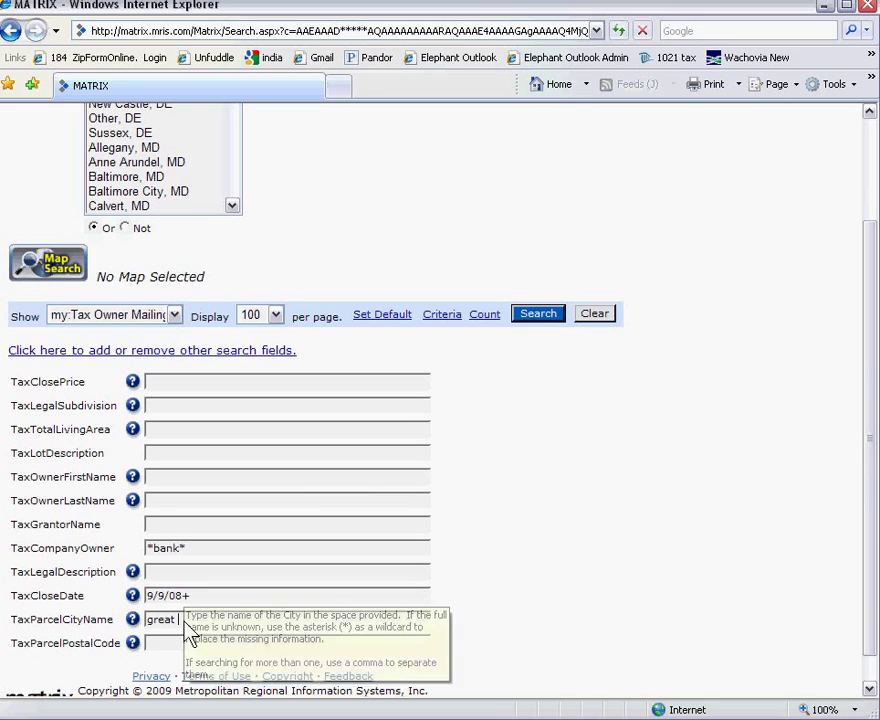
pyautogui.write('falls')
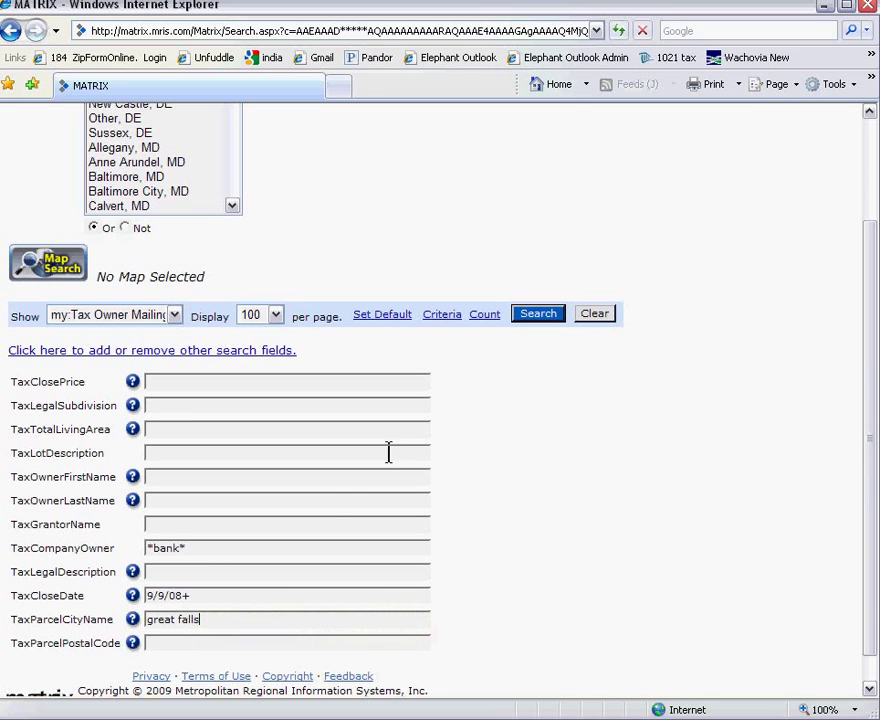
pyautogui.click(534, 312)
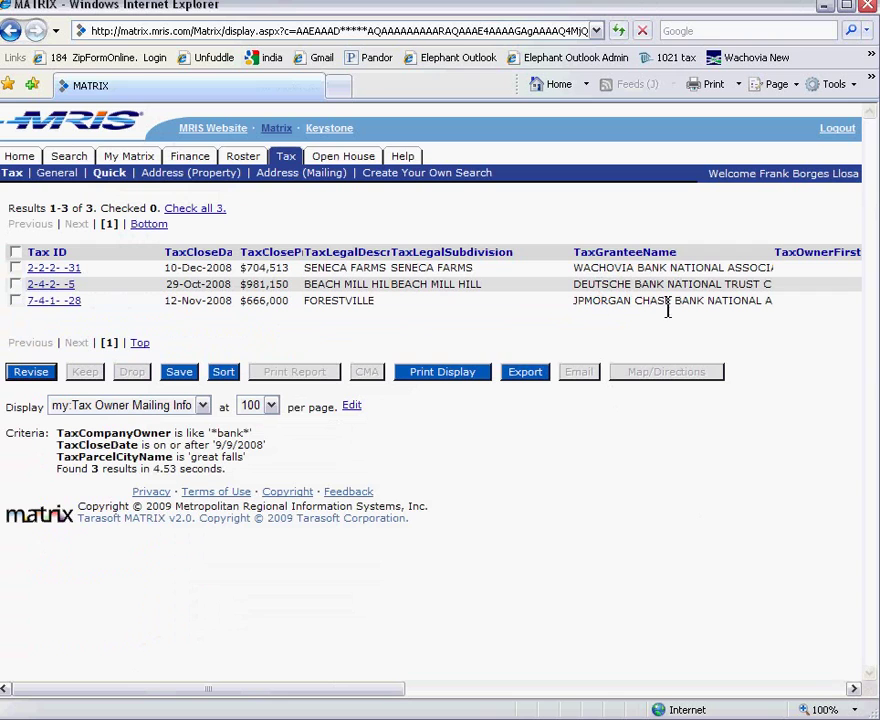
# Scroll the three Great Falls results sideways to read the property and owner mailing addresses.
pyautogui.moveTo(400, 688); pyautogui.dragTo(703, 688)
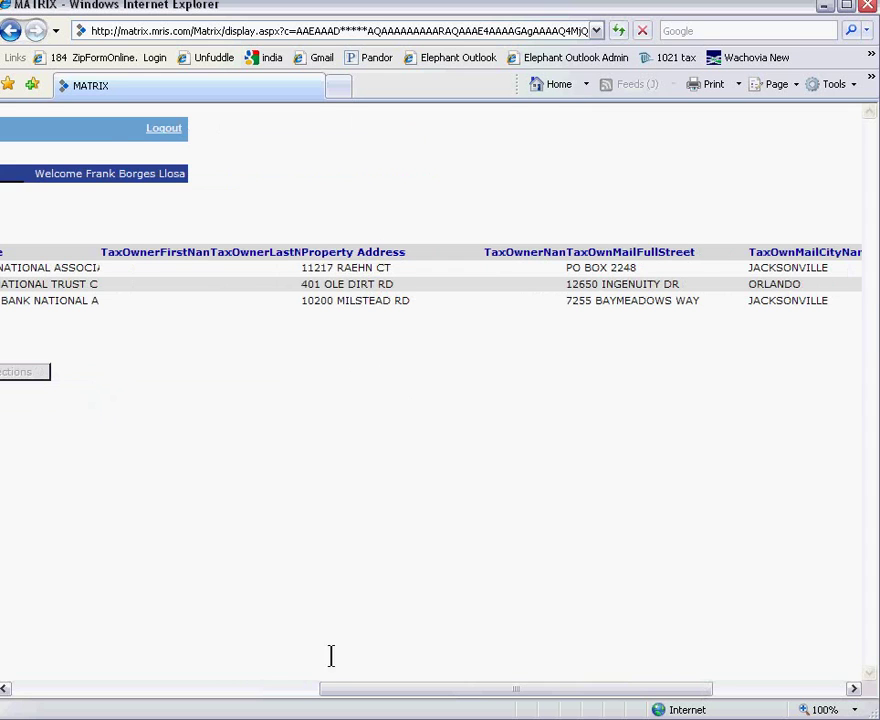
pyautogui.click(286, 689)
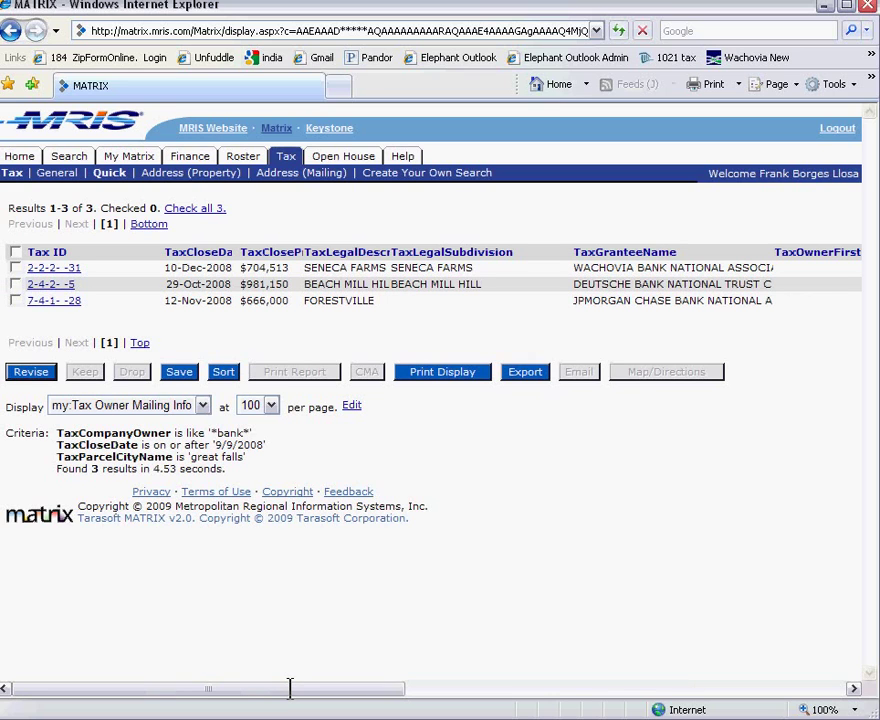
pyautogui.click(69, 285)
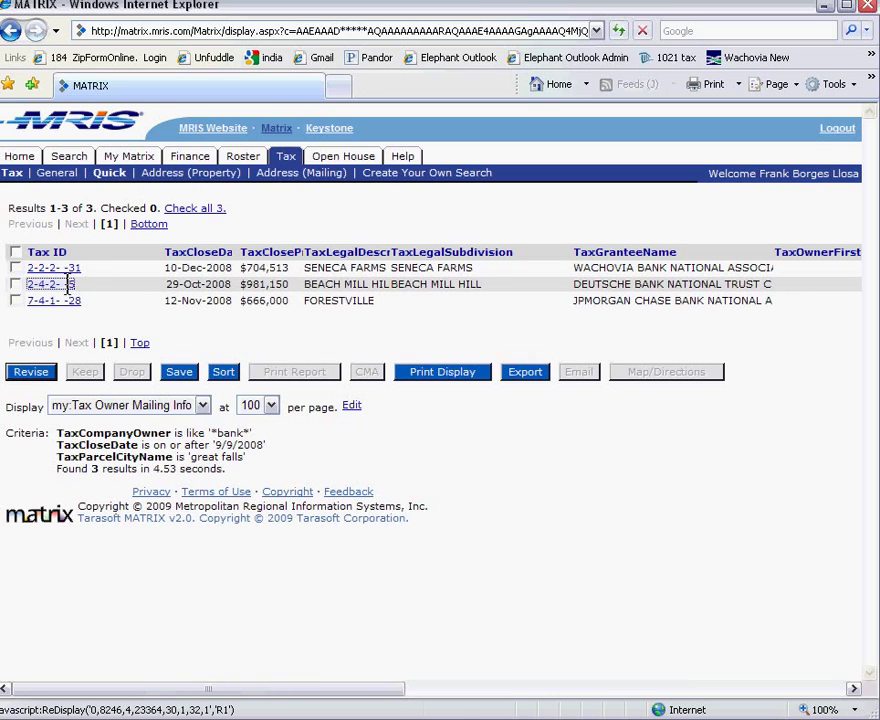
pyautogui.scroll(-5, 484, 559)
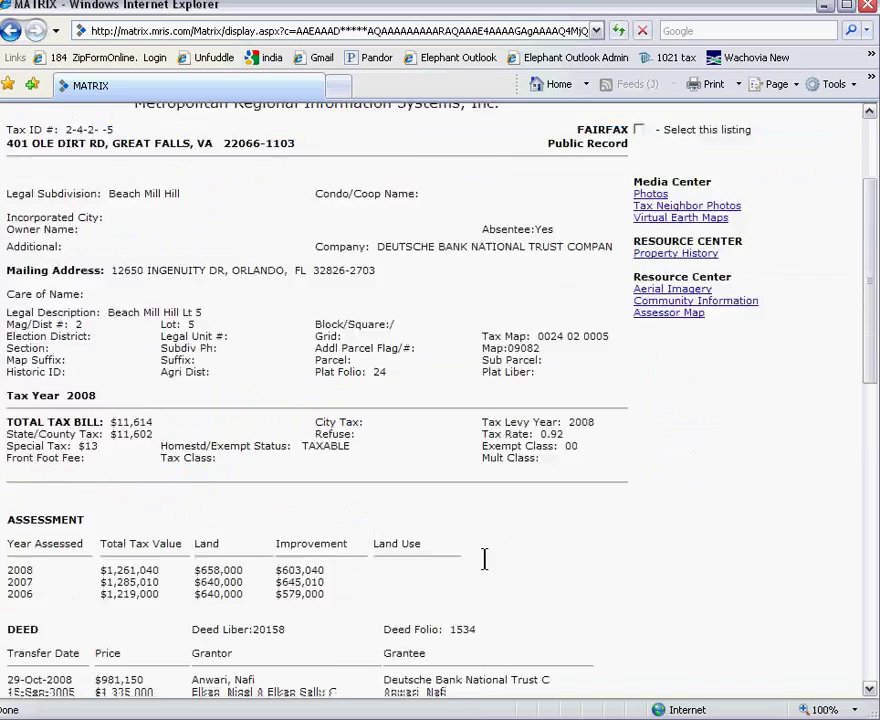
pyautogui.scroll(-3, 484, 559)
pyautogui.scroll(-9, 484, 559)
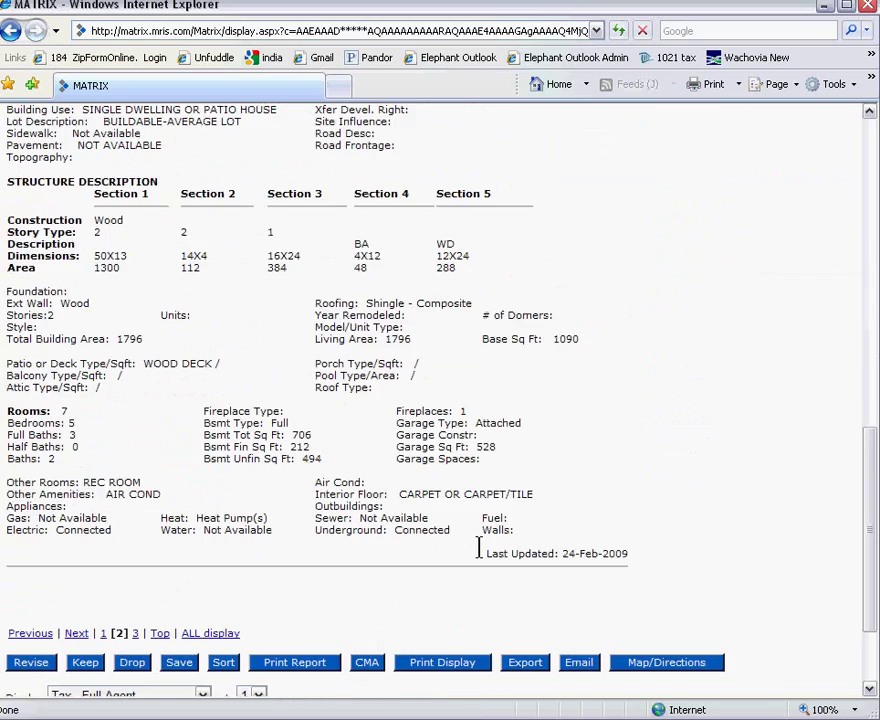
pyautogui.scroll(9, 477, 547)
pyautogui.scroll(6, 471, 532)
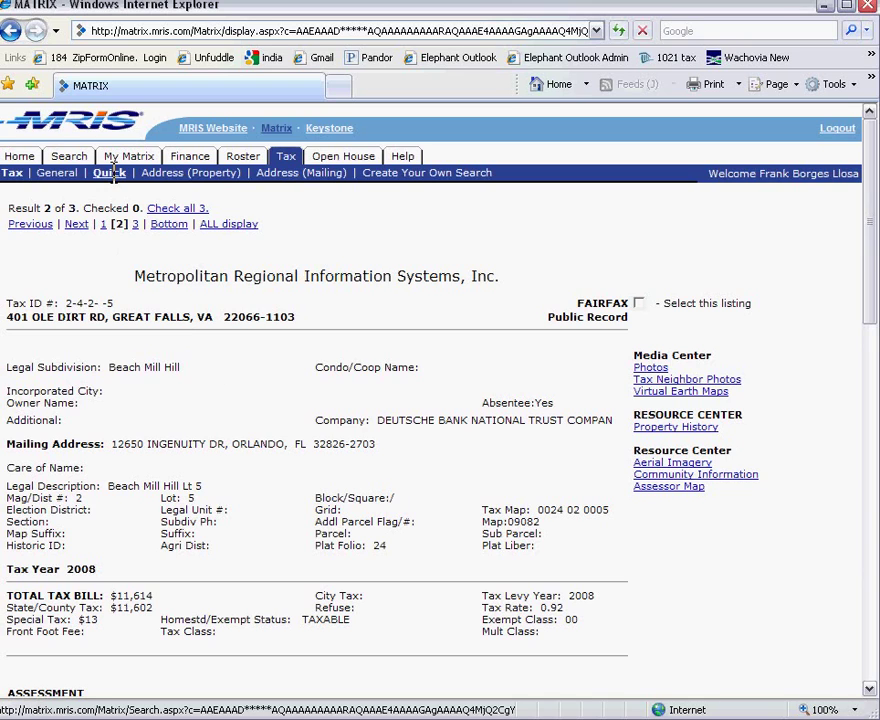
# Replace the great falls city criterion with postal code 22201 and rerun the bank-owned search.
pyautogui.click(10, 30)
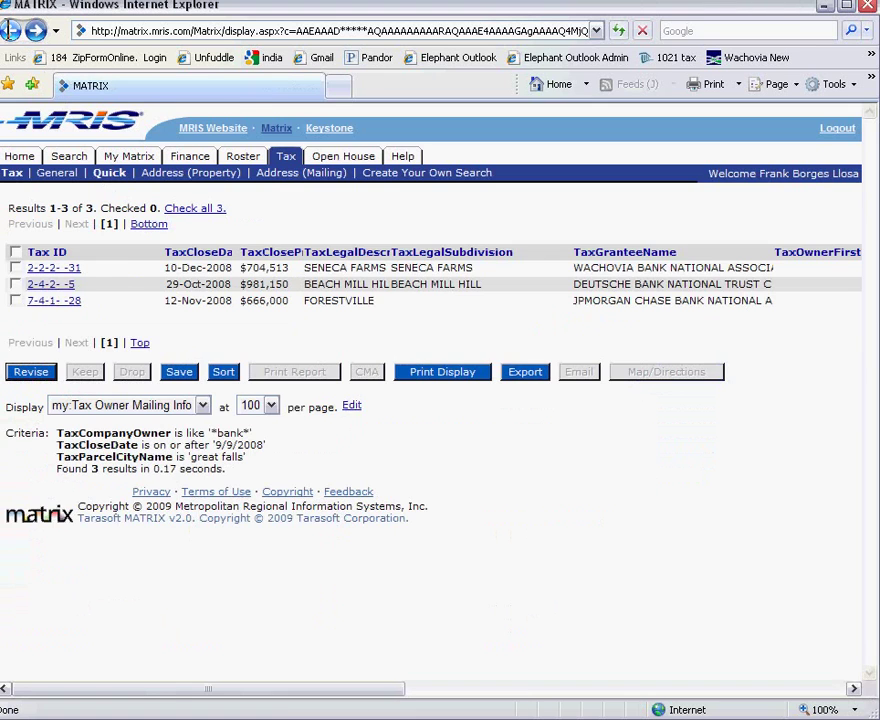
pyautogui.click(10, 30)
pyautogui.click(171, 645)
pyautogui.write('22')
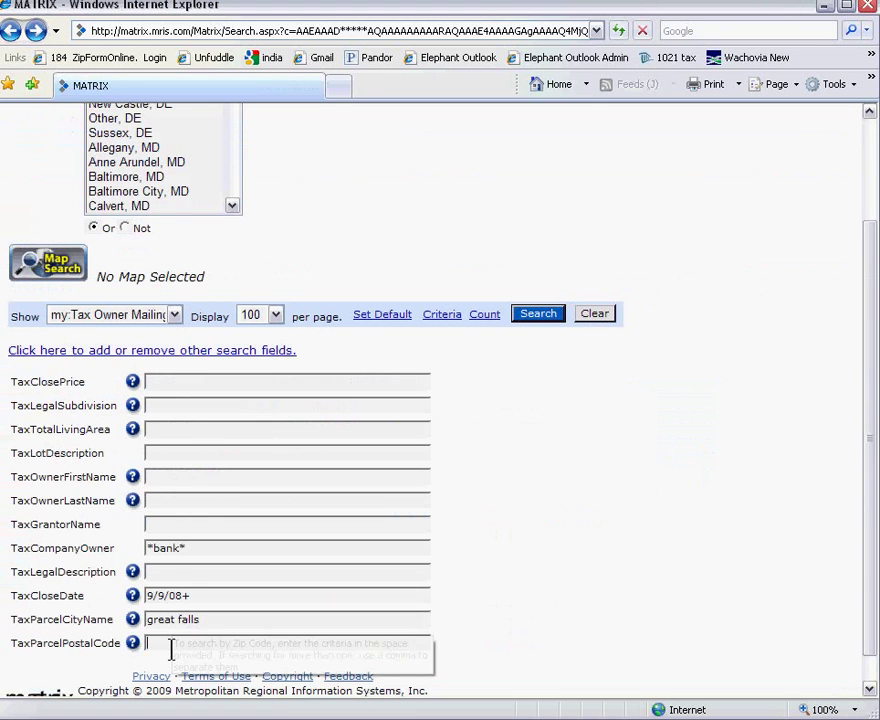
pyautogui.write('201')
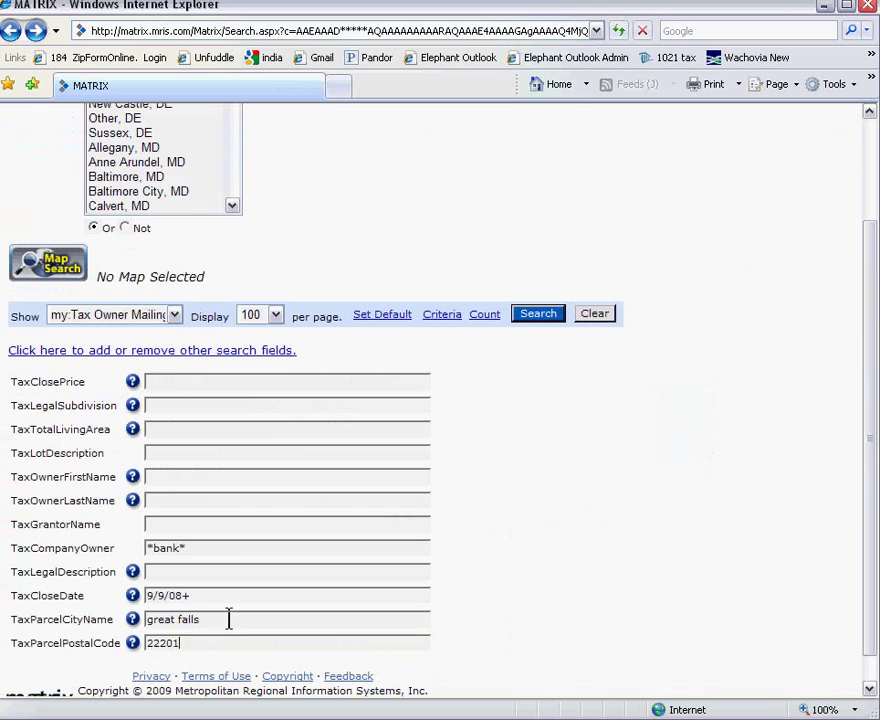
pyautogui.moveTo(230, 620); pyautogui.dragTo(42, 617)
pyautogui.press('BackSpace')
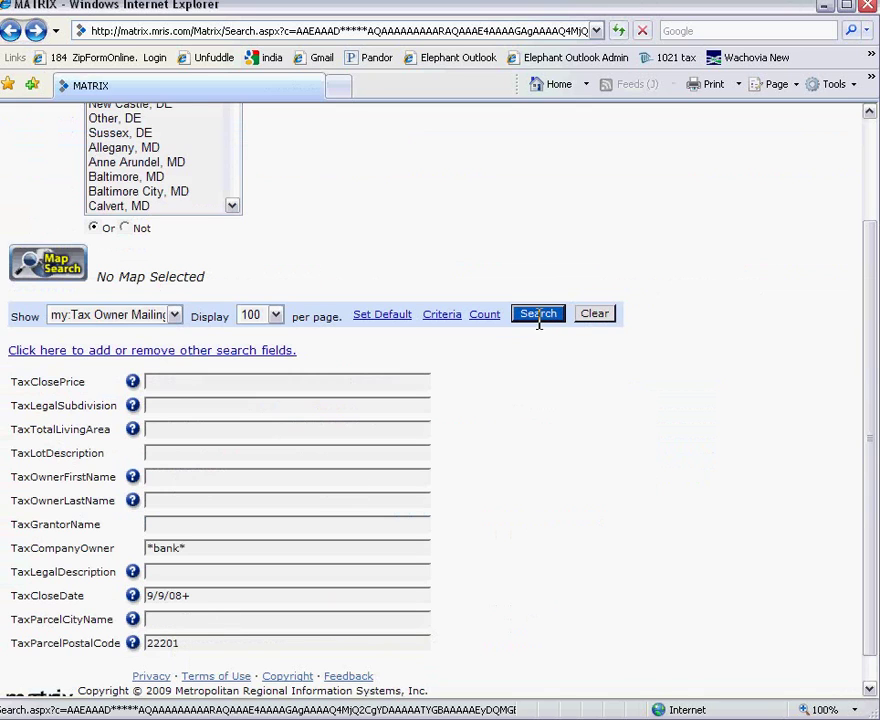
pyautogui.click(540, 316)
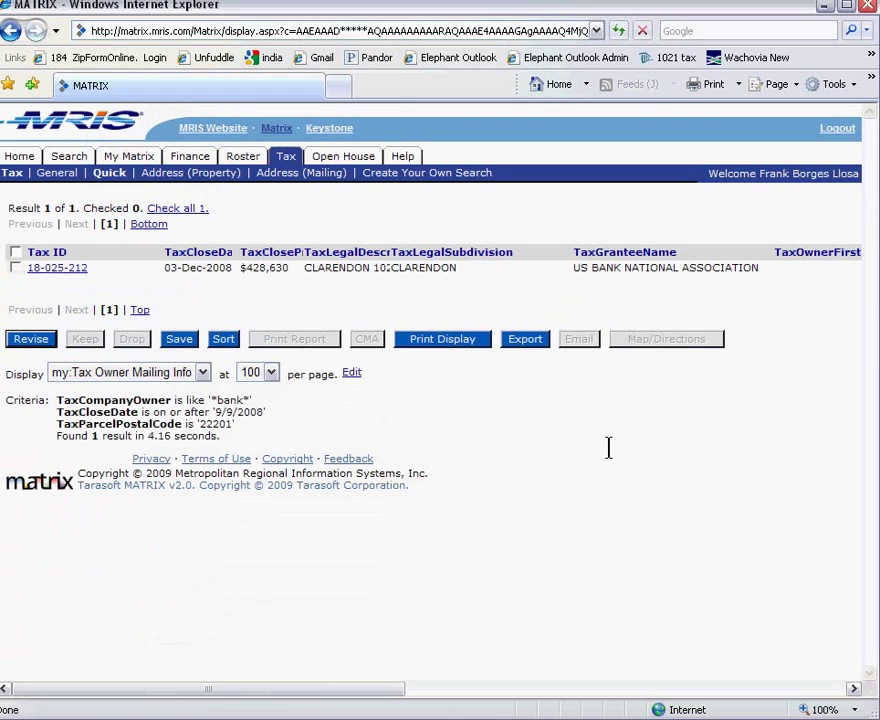
pyautogui.click(422, 688)
pyautogui.moveTo(440, 685); pyautogui.dragTo(61, 664)
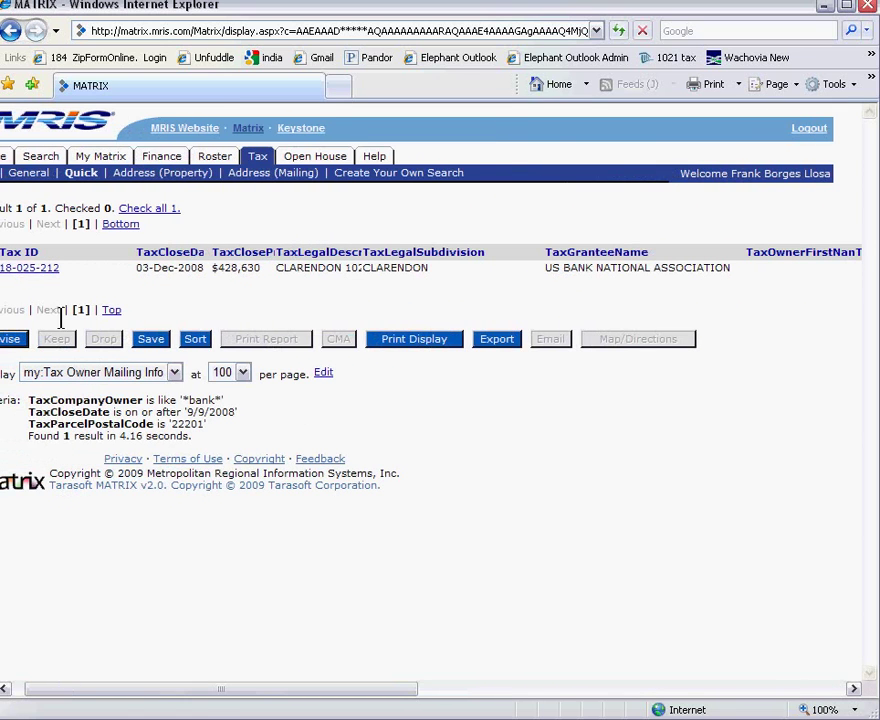
pyautogui.click(39, 267)
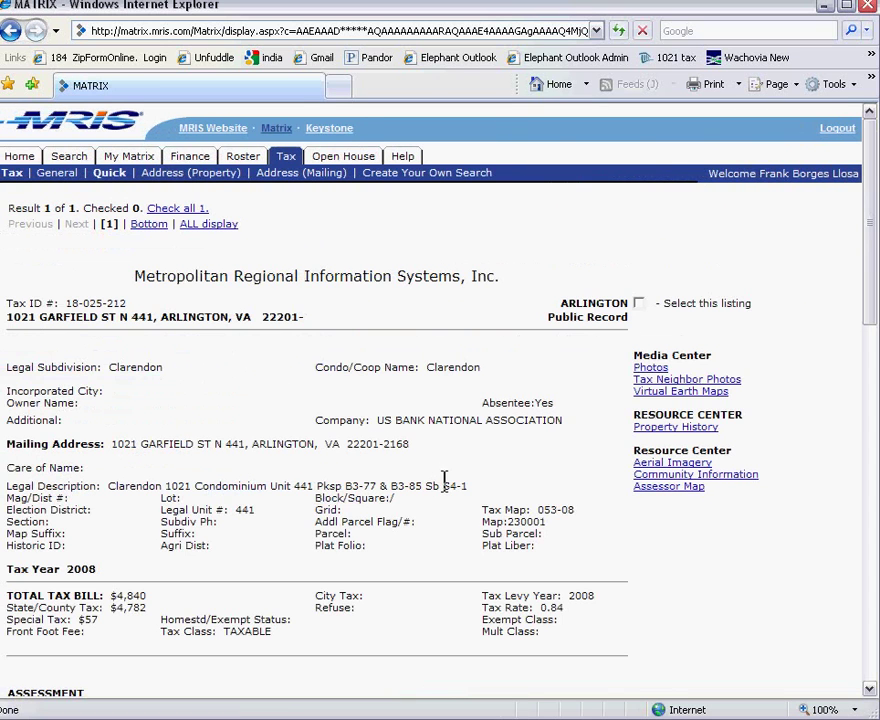
pyautogui.scroll(-10, 446, 503)
pyautogui.scroll(-10, 446, 503)
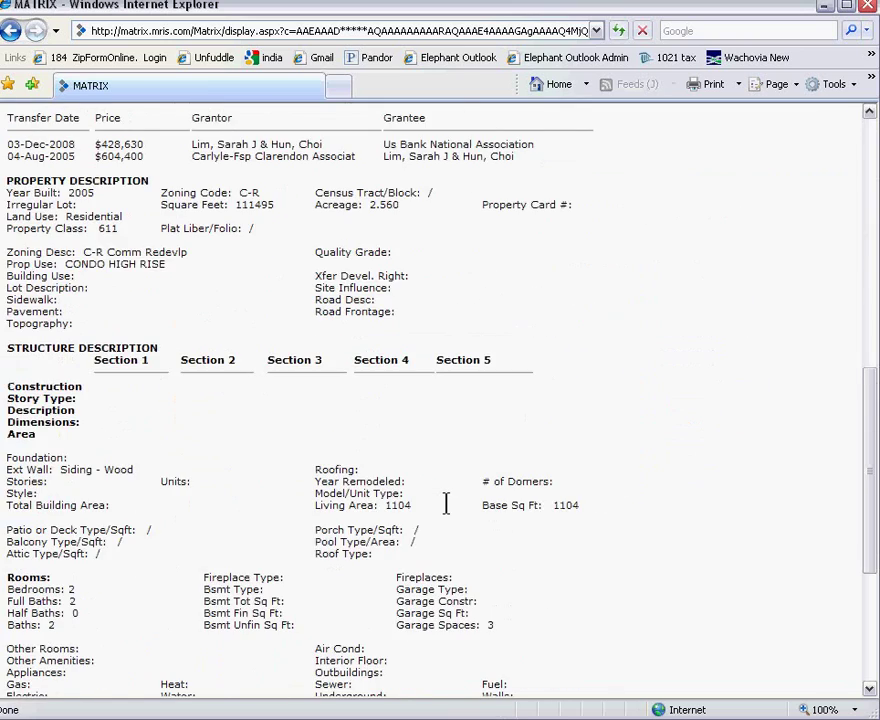
pyautogui.scroll(7, 458, 498)
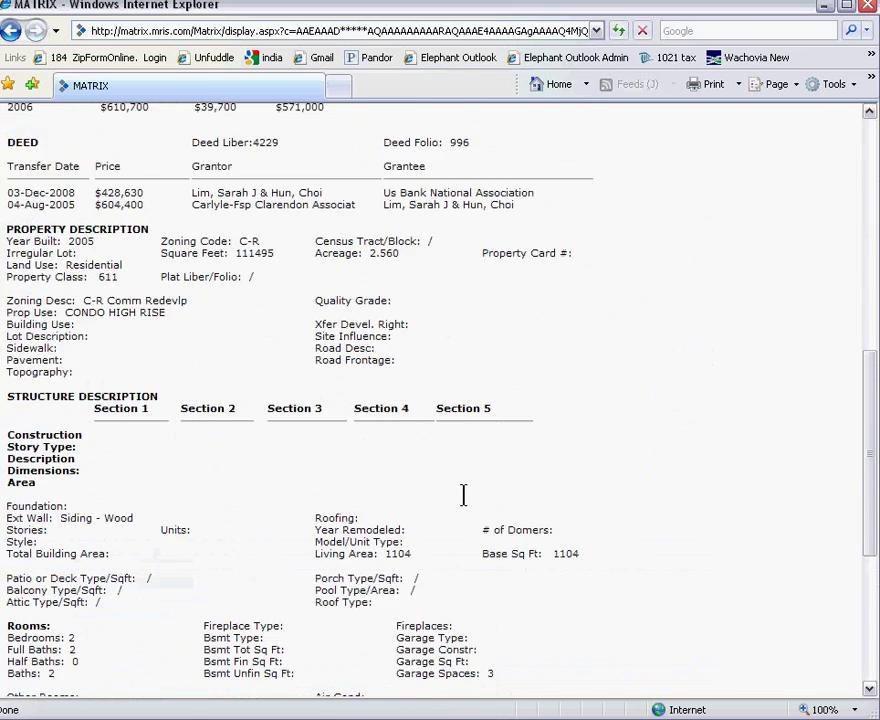
pyautogui.scroll(4, 463, 494)
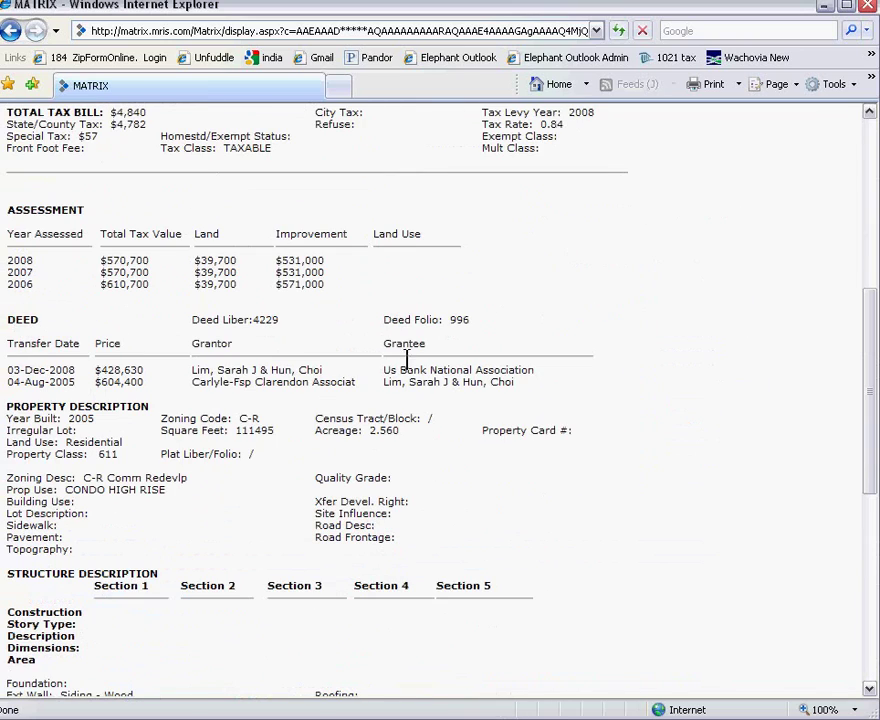
pyautogui.moveTo(407, 359); pyautogui.dragTo(530, 378)
pyautogui.scroll(10, 527, 362)
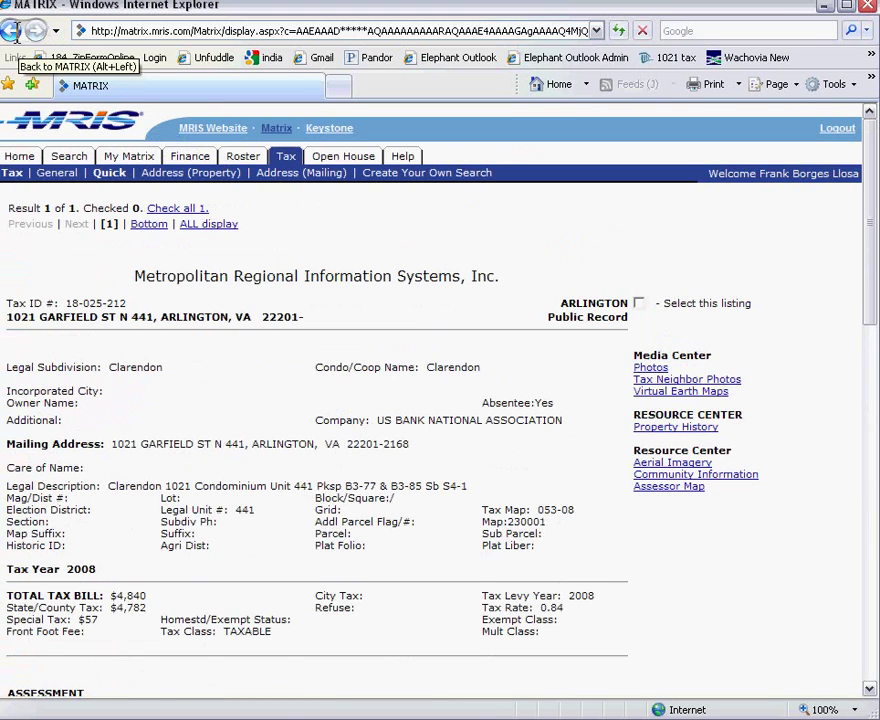
pyautogui.click(14, 30)
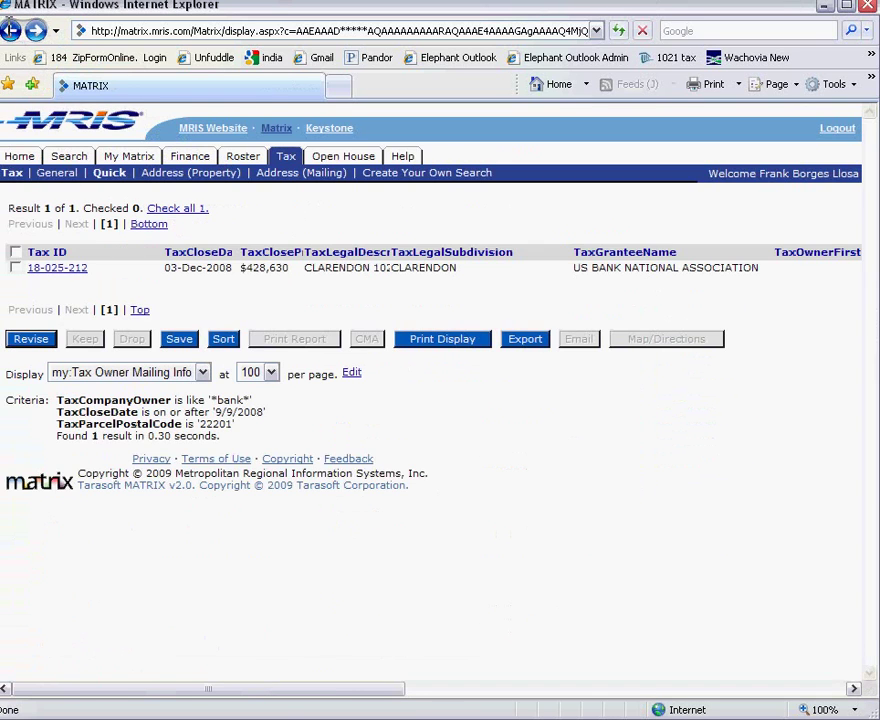
# Search with company owner *saving* and the close date changed to 9/9/07+.
pyautogui.click(10, 29)
pyautogui.moveTo(218, 550); pyautogui.dragTo(63, 540)
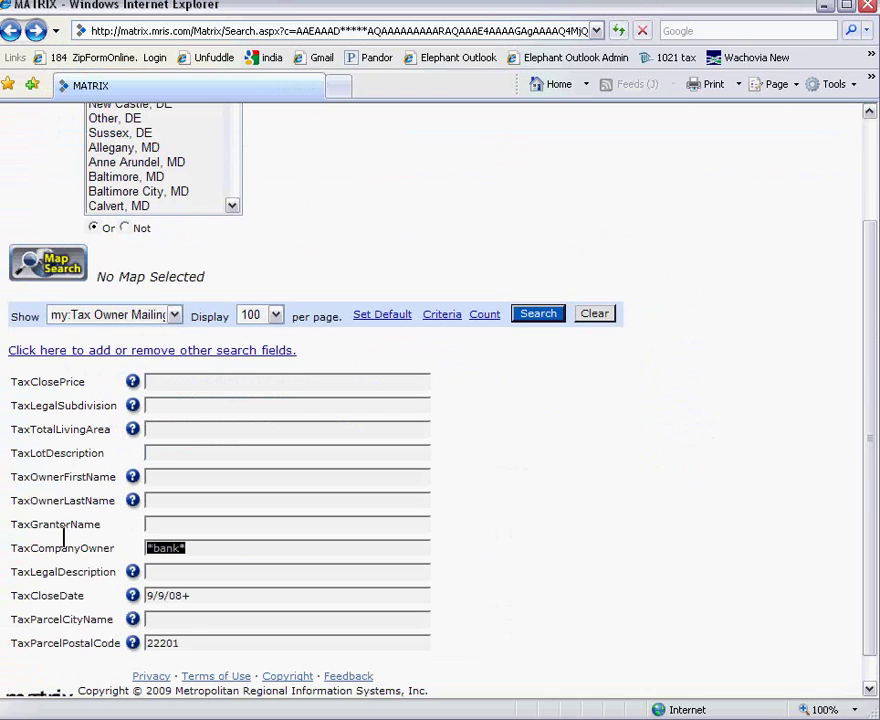
pyautogui.write('*sa')
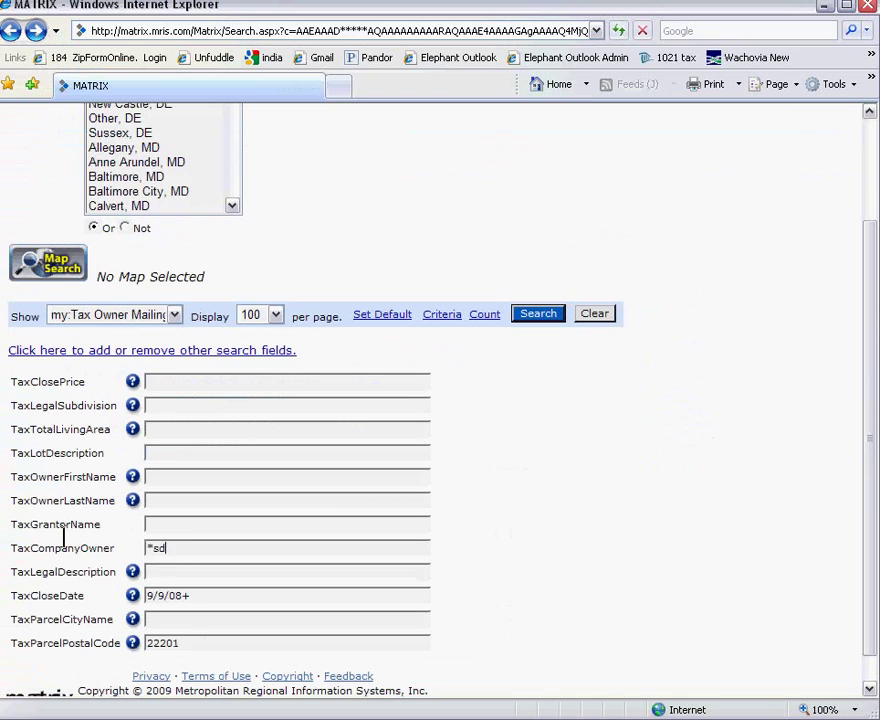
pyautogui.press('BackSpace')
pyautogui.press('BackSpace')
pyautogui.write('saving*')
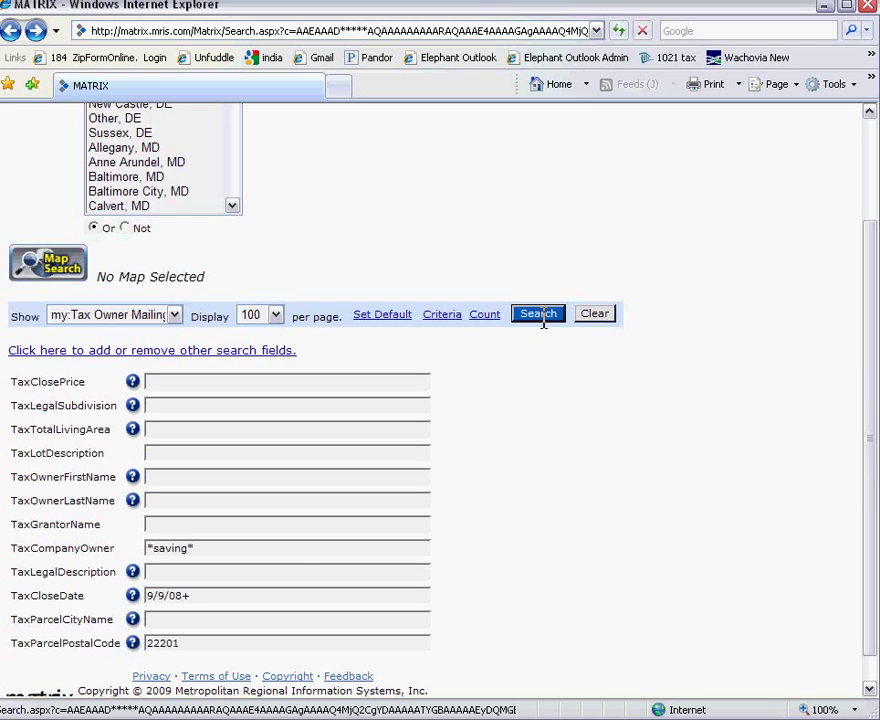
pyautogui.moveTo(169, 597); pyautogui.dragTo(186, 597)
pyautogui.write('07')
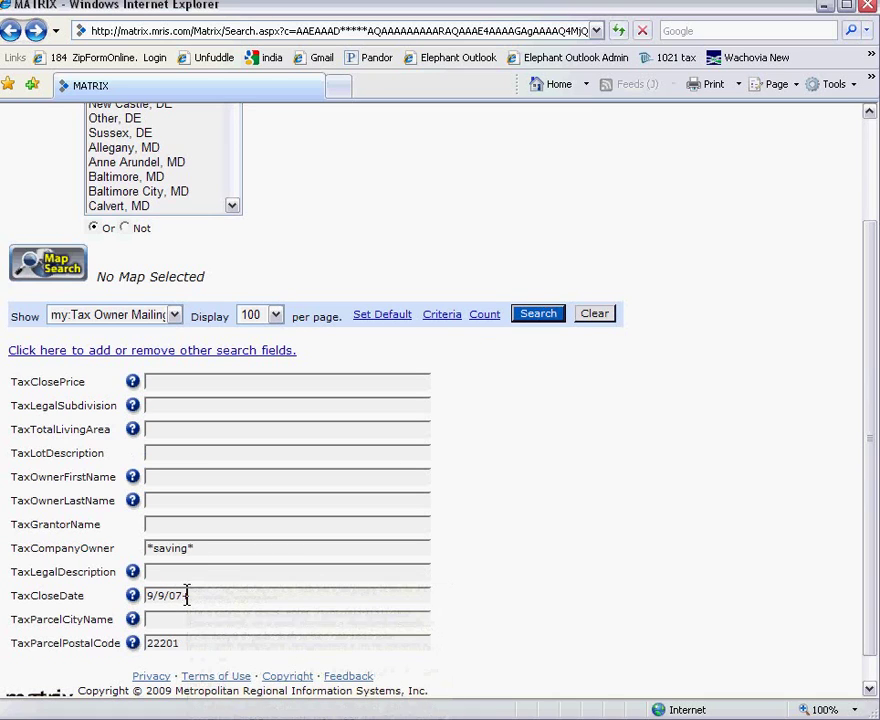
pyautogui.click(537, 314)
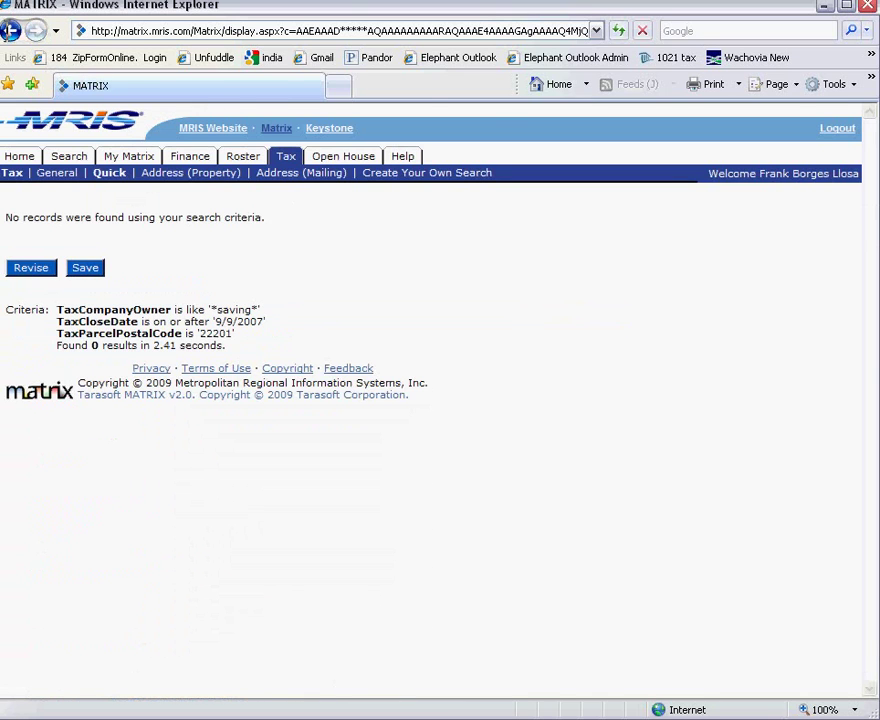
# Retry the search with *federal* as the company owner.
pyautogui.click(12, 32)
pyautogui.moveTo(187, 553); pyautogui.dragTo(156, 553)
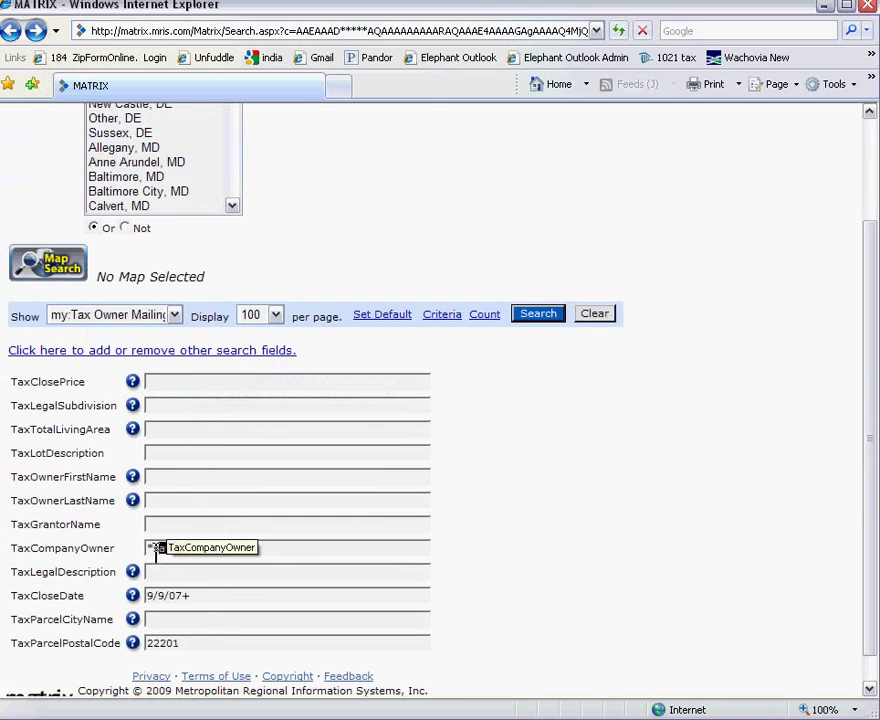
pyautogui.write('federal*')
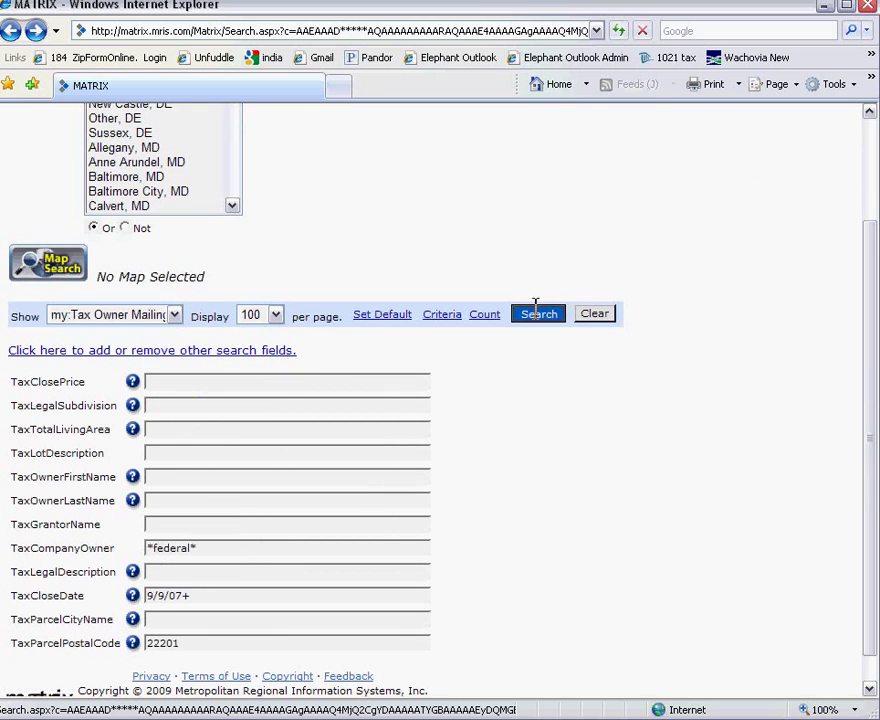
pyautogui.click(536, 308)
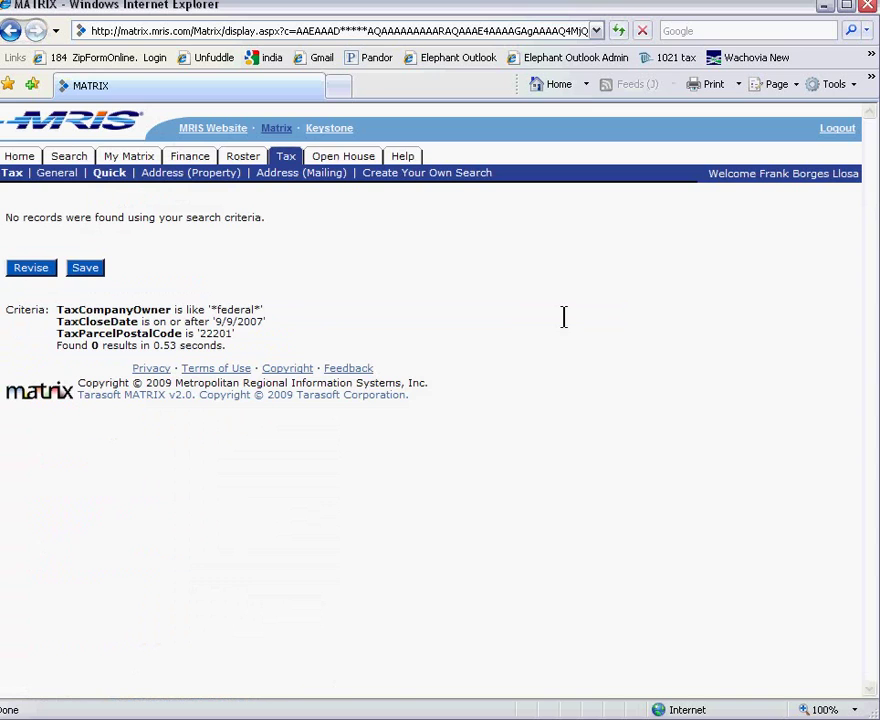
# Search for *bank* company owners with postal code 22101.
pyautogui.click(12, 30)
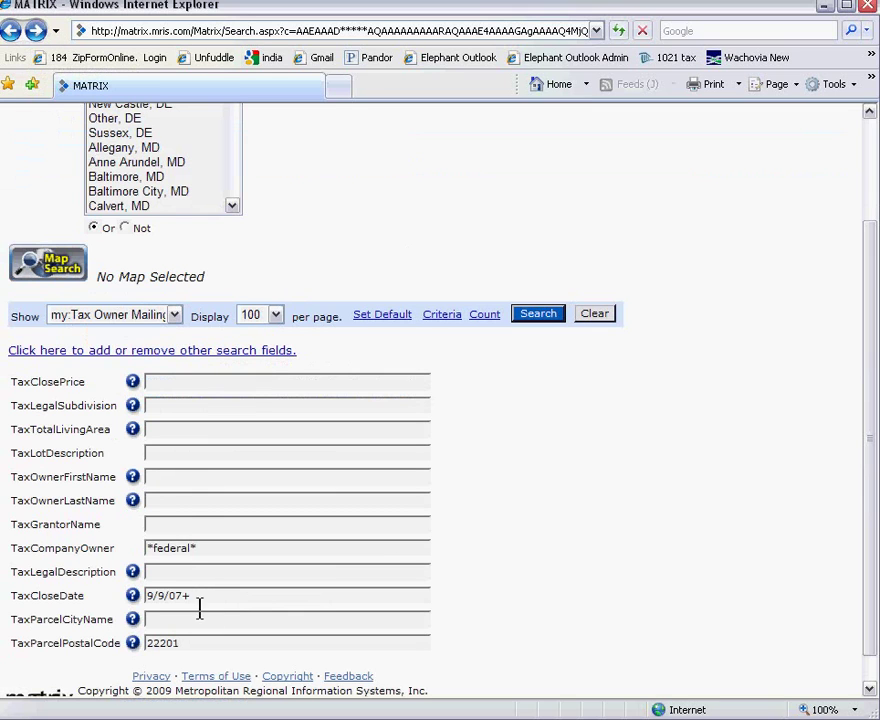
pyautogui.moveTo(191, 547); pyautogui.dragTo(152, 553)
pyautogui.write('bank')
pyautogui.click(63, 636)
pyautogui.press('BackSpace')
pyautogui.press('BackSpace')
pyautogui.press('BackSpace')
pyautogui.press('BackSpace')
pyautogui.press('BackSpace')
pyautogui.write('221')
pyautogui.click(534, 318)
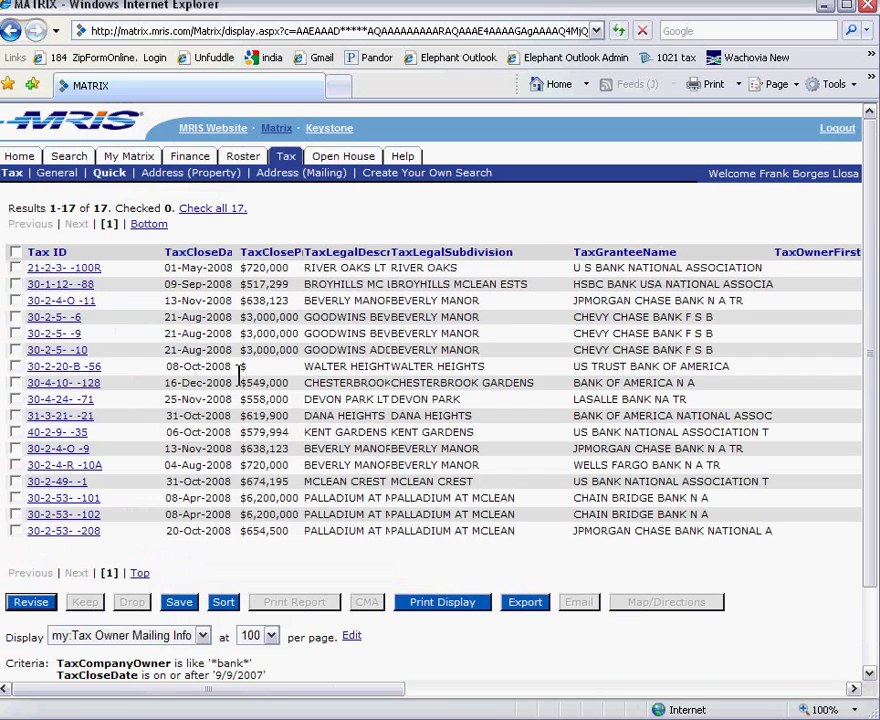
pyautogui.click(204, 250)
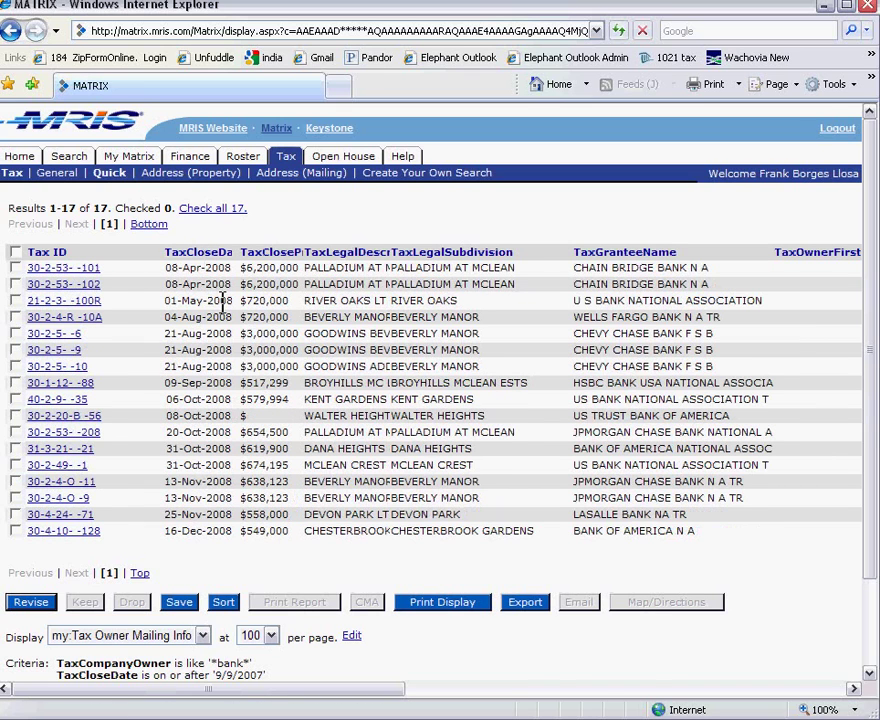
pyautogui.click(204, 251)
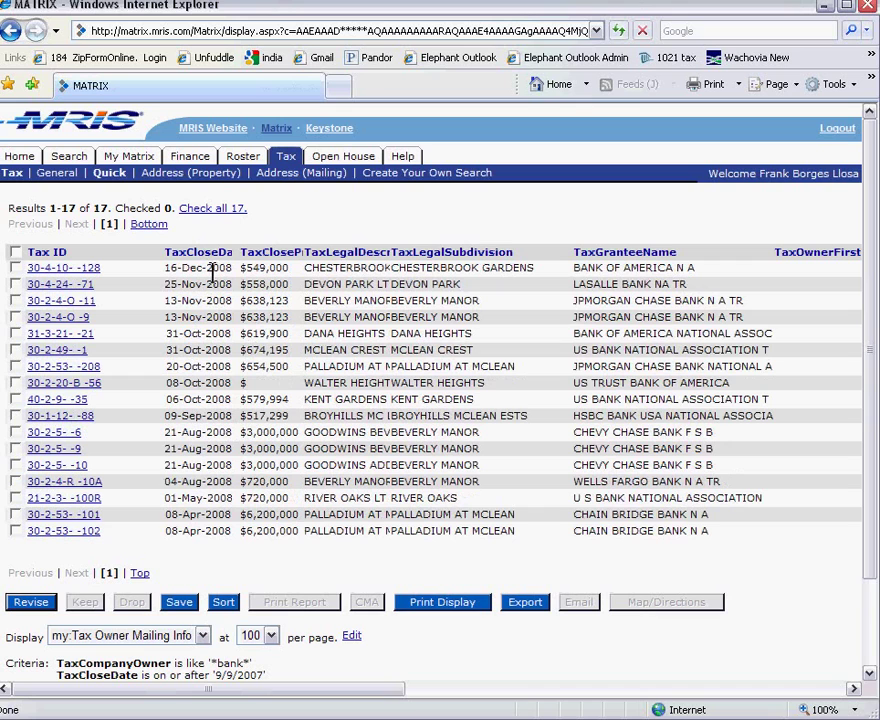
pyautogui.click(560, 688)
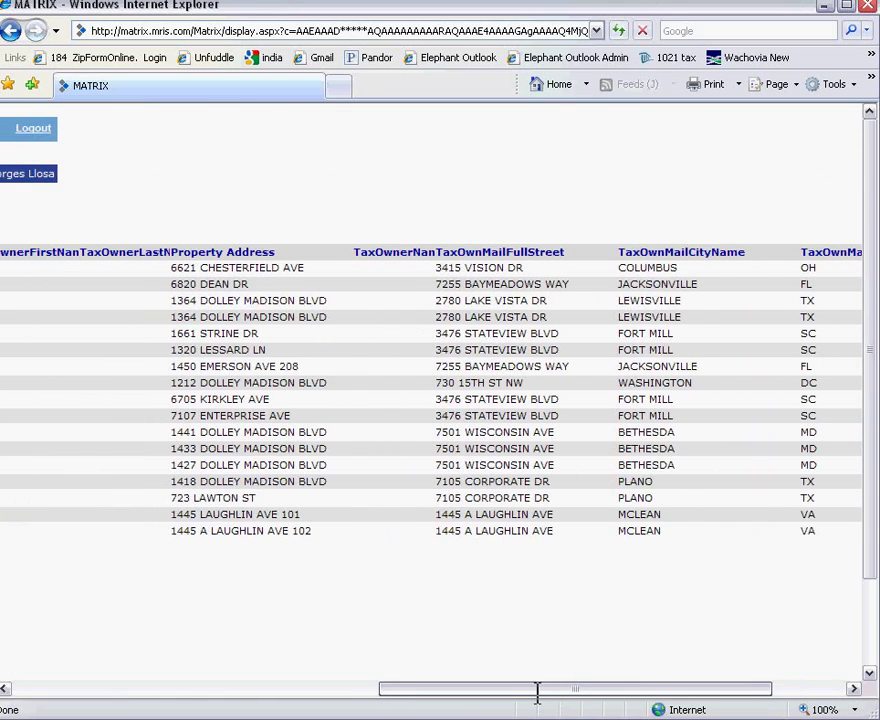
pyautogui.moveTo(537, 692); pyautogui.dragTo(293, 692)
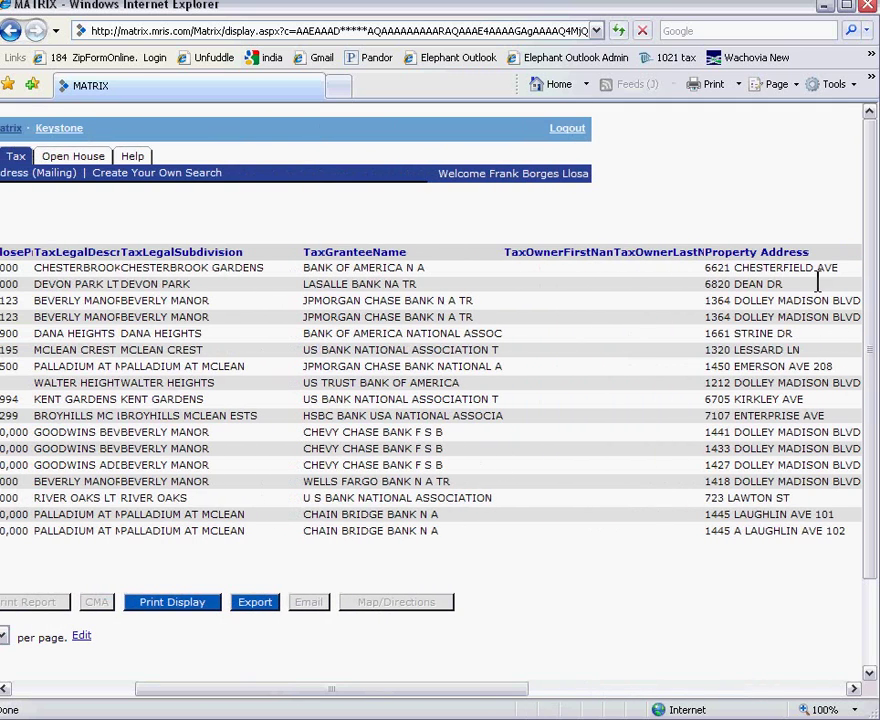
pyautogui.moveTo(816, 268); pyautogui.dragTo(704, 268)
pyautogui.hotkey('ctrl', 'c')
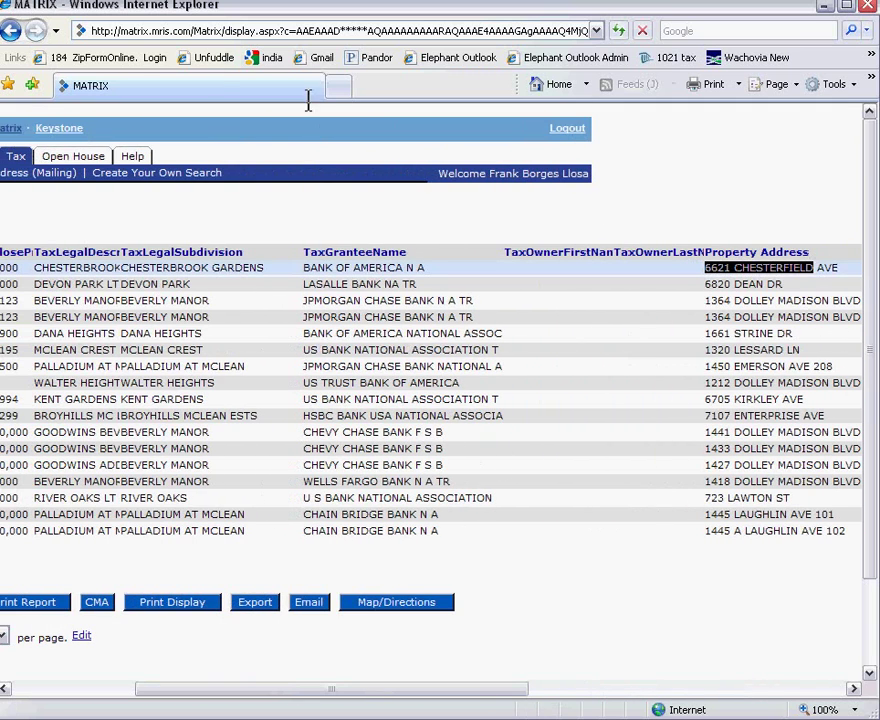
pyautogui.moveTo(235, 10); pyautogui.dragTo(281, 304)
pyautogui.click(480, 177)
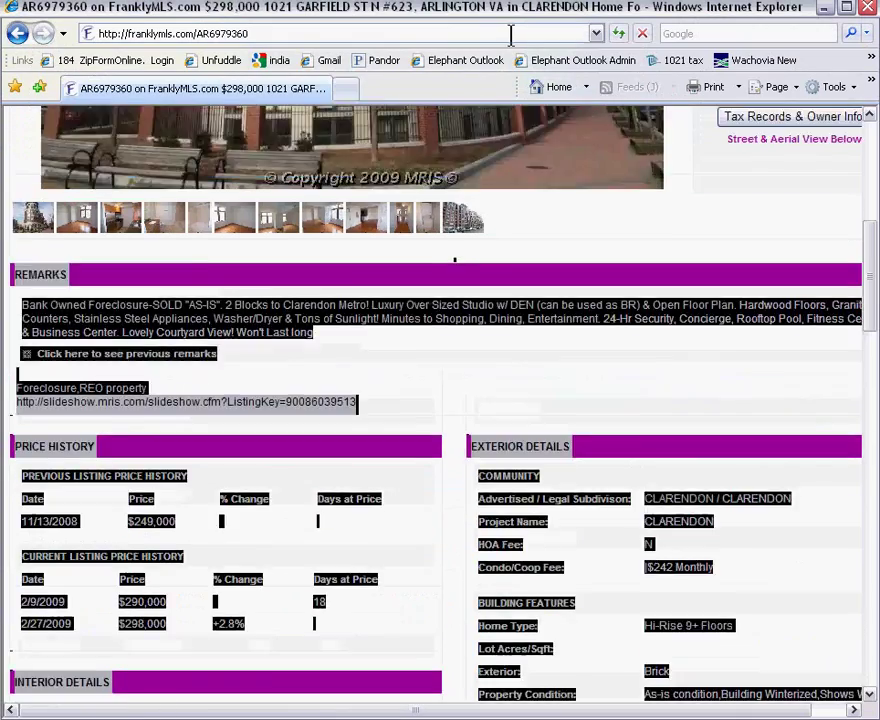
pyautogui.scroll(3, 480, 300)
pyautogui.scroll(3, 514, 27)
pyautogui.moveTo(412, 132); pyautogui.dragTo(307, 132)
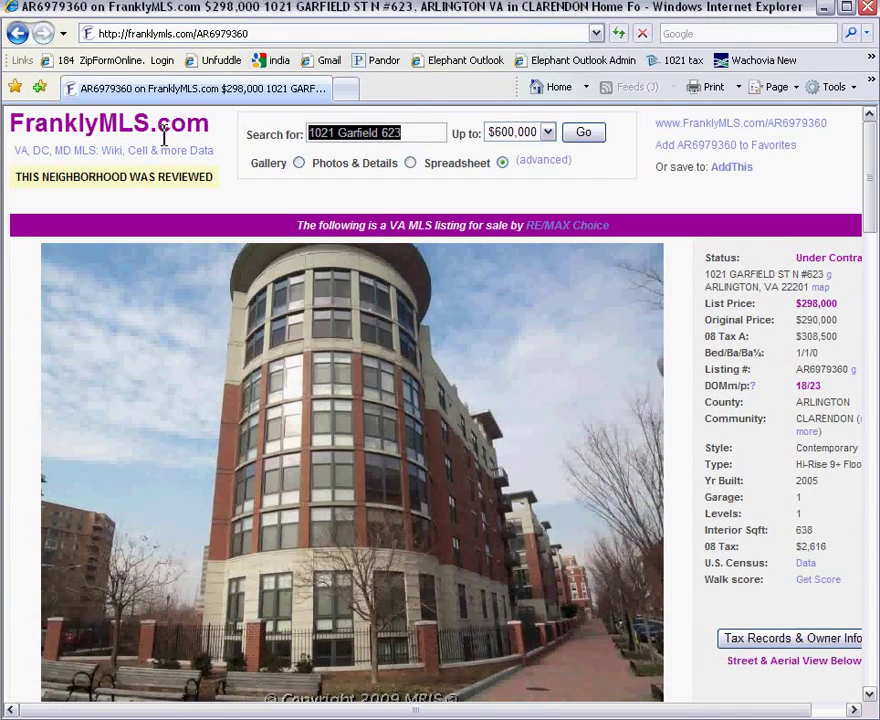
pyautogui.hotkey('ctrl', 'v')
pyautogui.click(548, 132)
pyautogui.click(507, 147)
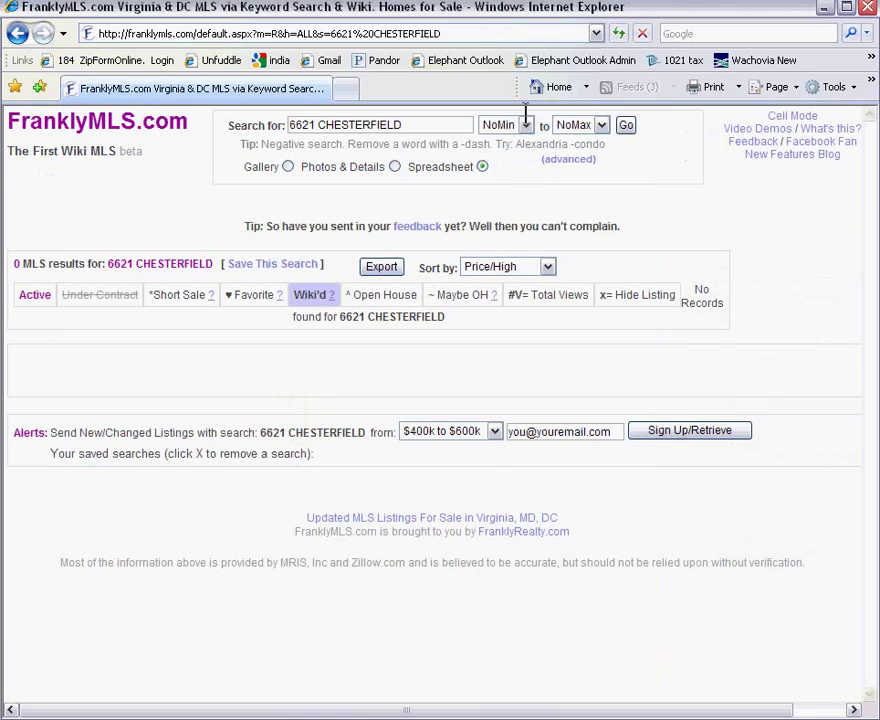
pyautogui.moveTo(555, 9); pyautogui.dragTo(545, 557)
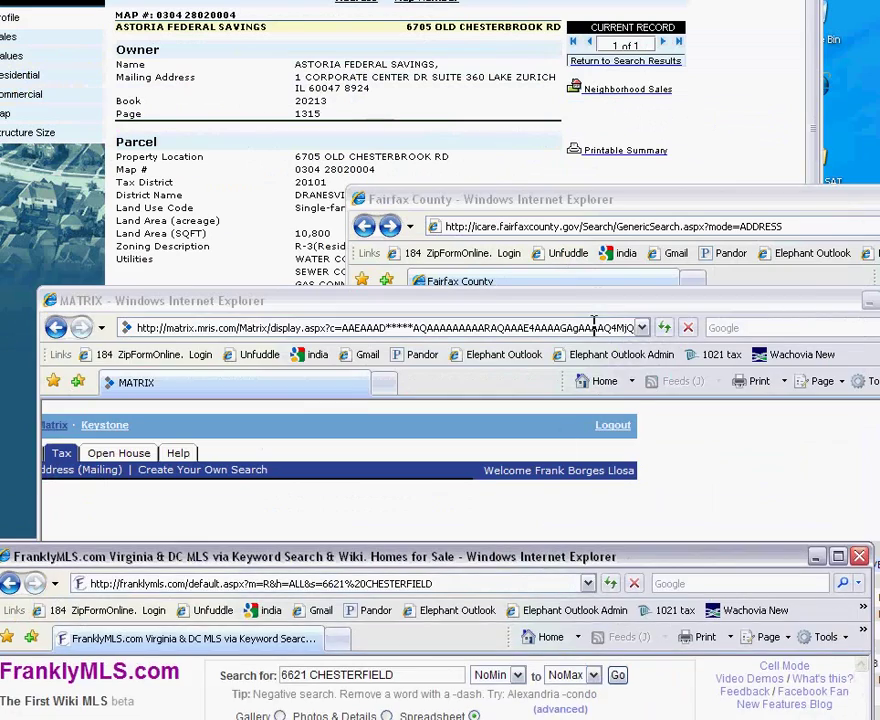
pyautogui.moveTo(597, 300); pyautogui.dragTo(590, 9)
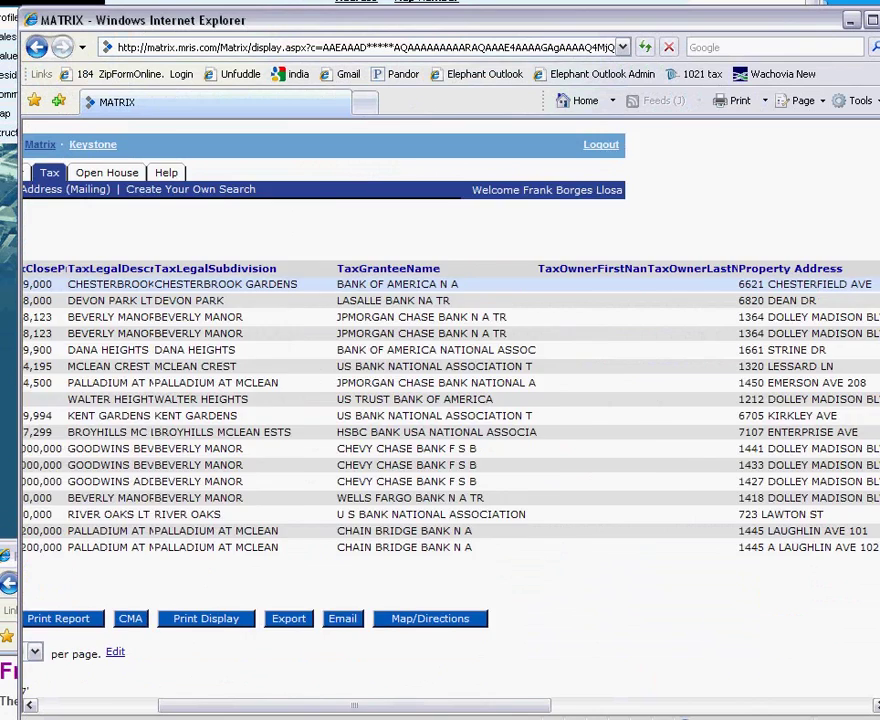
# Open the Search section in a new tab and choose the Residential Quick search form.
pyautogui.hscroll(-3, 440, 420)
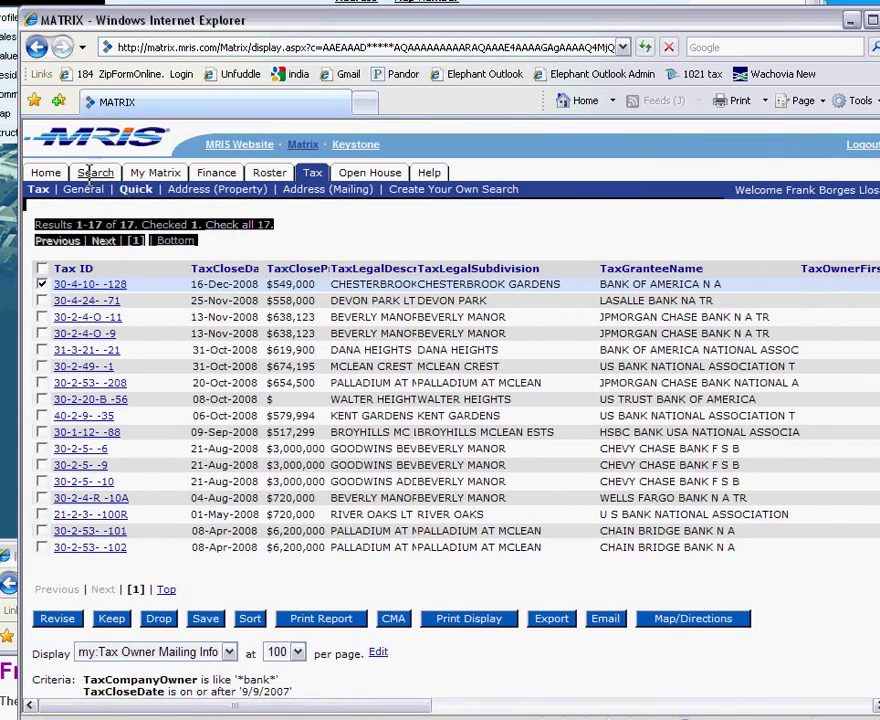
pyautogui.rightClick(92, 172)
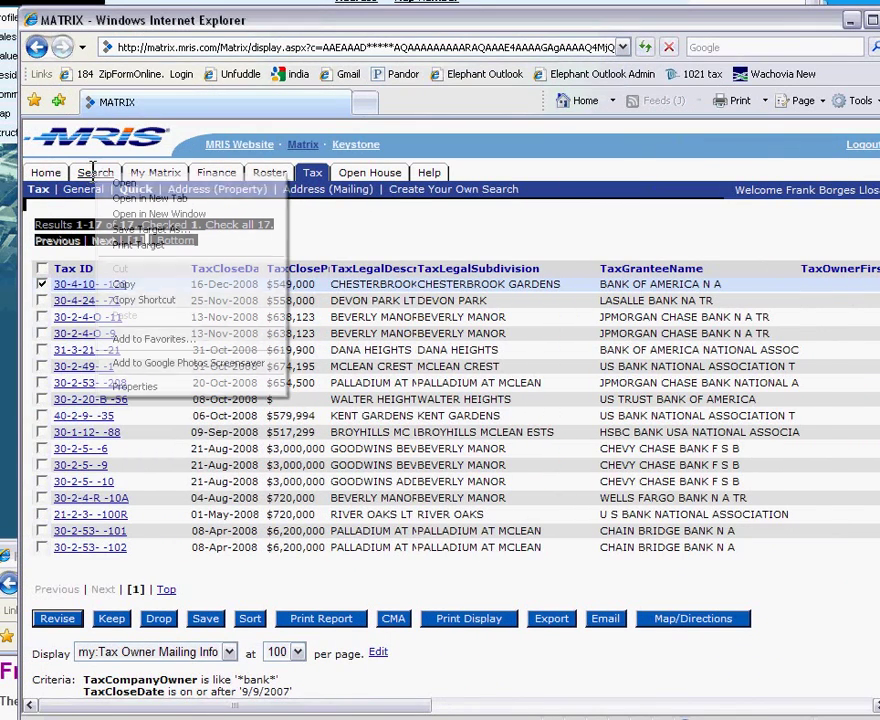
pyautogui.click(157, 198)
pyautogui.click(390, 103)
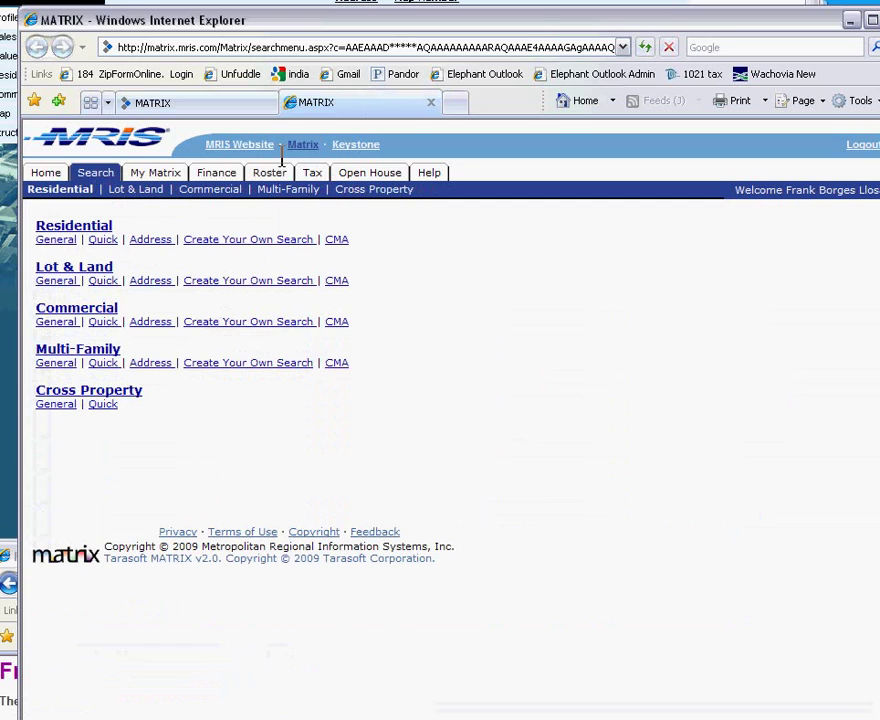
pyautogui.click(112, 242)
pyautogui.click(214, 281)
pyautogui.hotkey('ctrl', 'v')
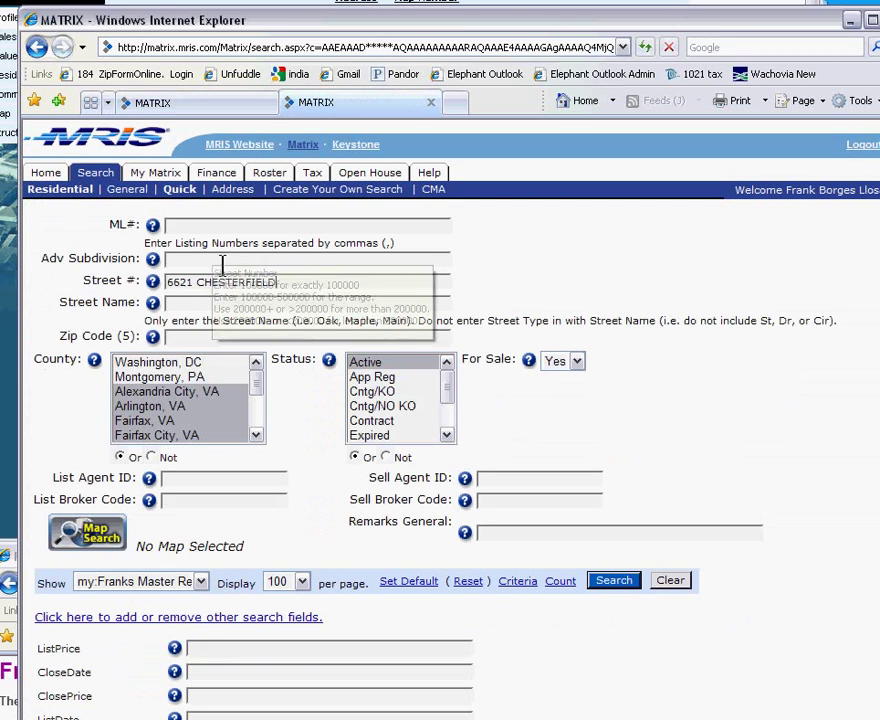
pyautogui.click(205, 302)
pyautogui.hotkey('ctrl', 'v')
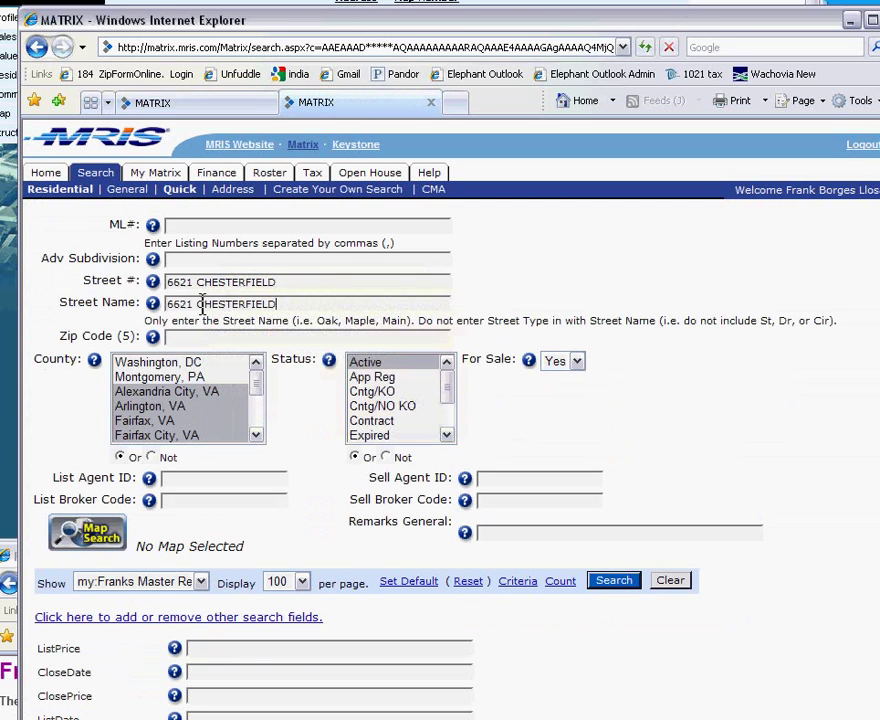
pyautogui.click(198, 305)
pyautogui.press('BackSpace')
pyautogui.press('BackSpace')
pyautogui.press('BackSpace')
pyautogui.press('BackSpace')
pyautogui.press('BackSpace')
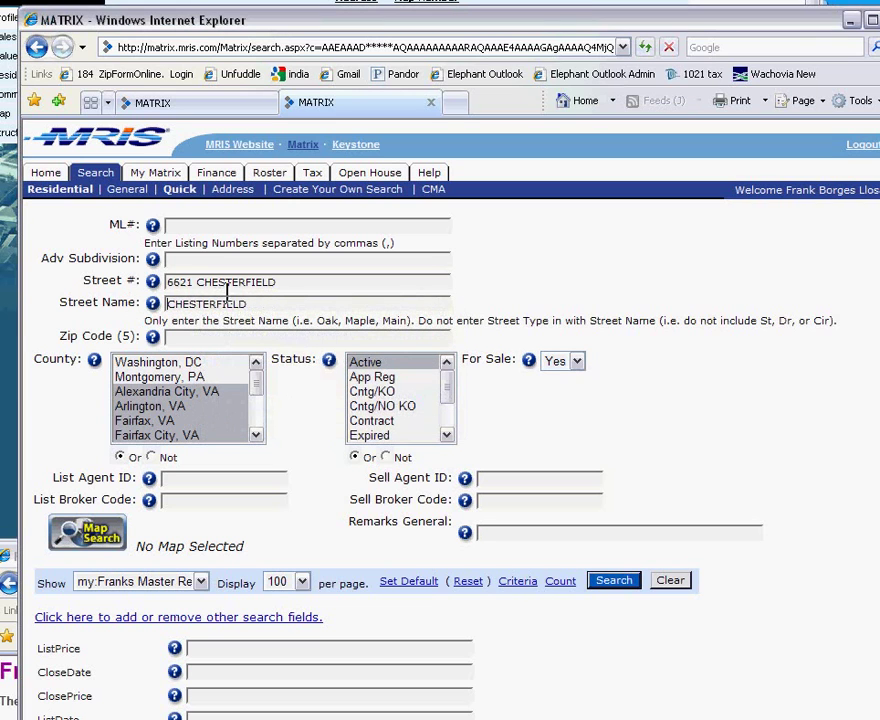
pyautogui.moveTo(196, 281); pyautogui.dragTo(288, 282)
pyautogui.press('BackSpace')
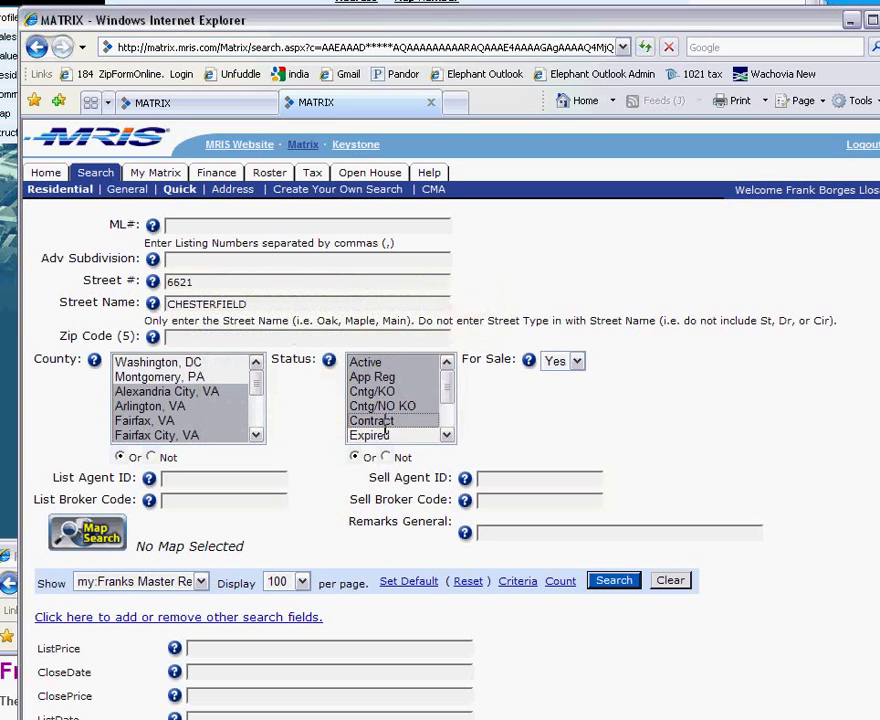
pyautogui.scroll(-2, 396, 425)
pyautogui.click(603, 585)
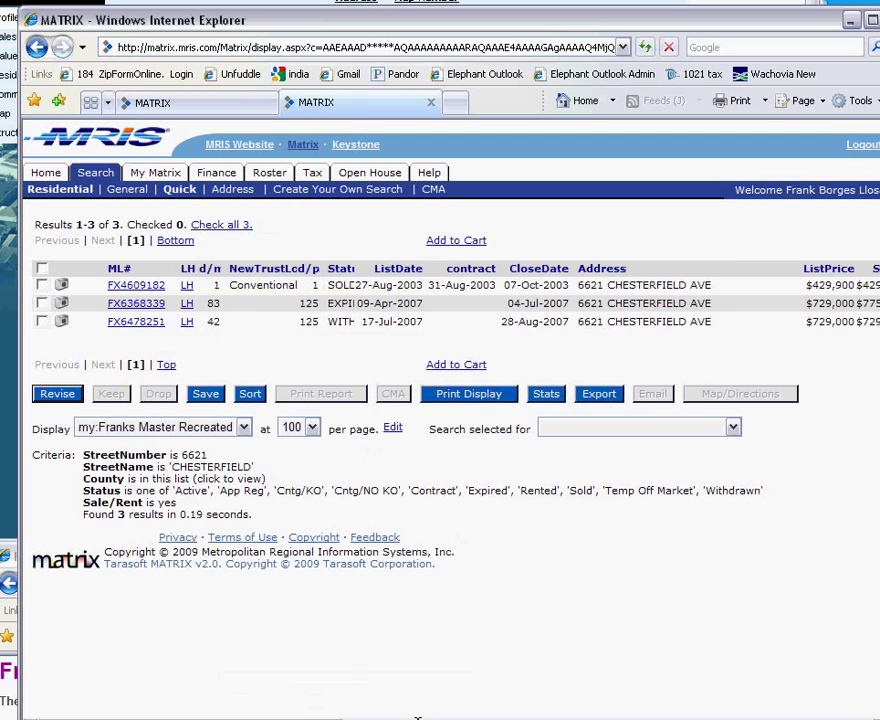
# Read the withdrawn $729,000 FX6478251 listing details, then return to the 17 bank-owned tax records.
pyautogui.moveTo(417, 718); pyautogui.dragTo(141, 710)
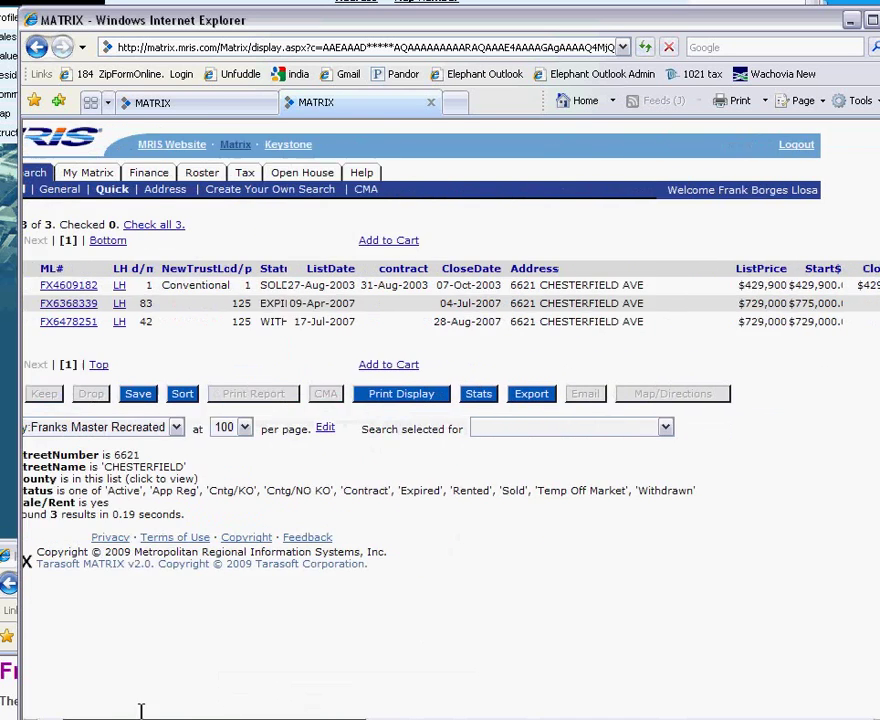
pyautogui.click(162, 325)
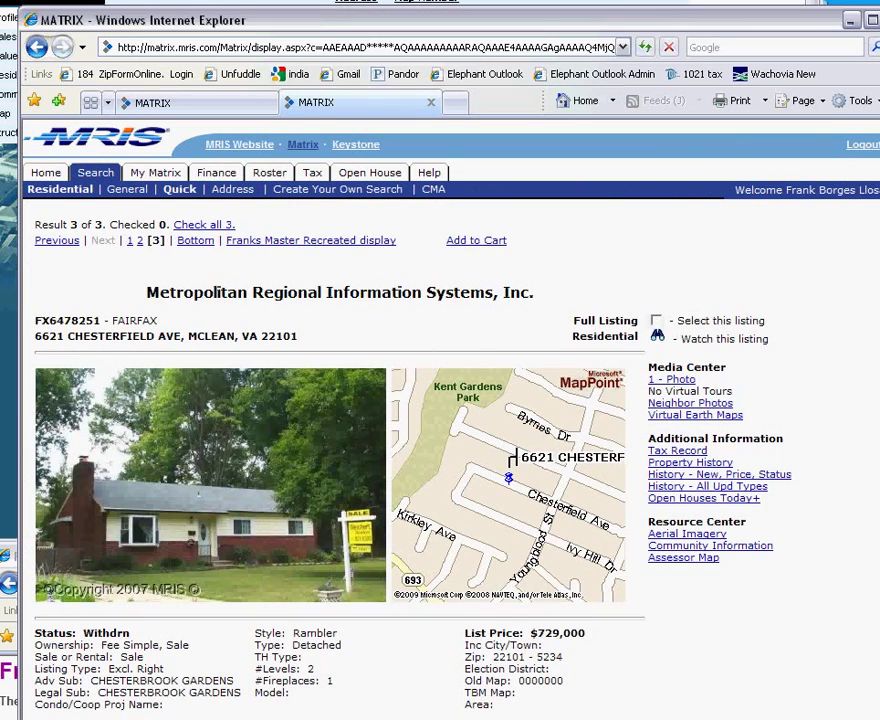
pyautogui.scroll(-3, 450, 420)
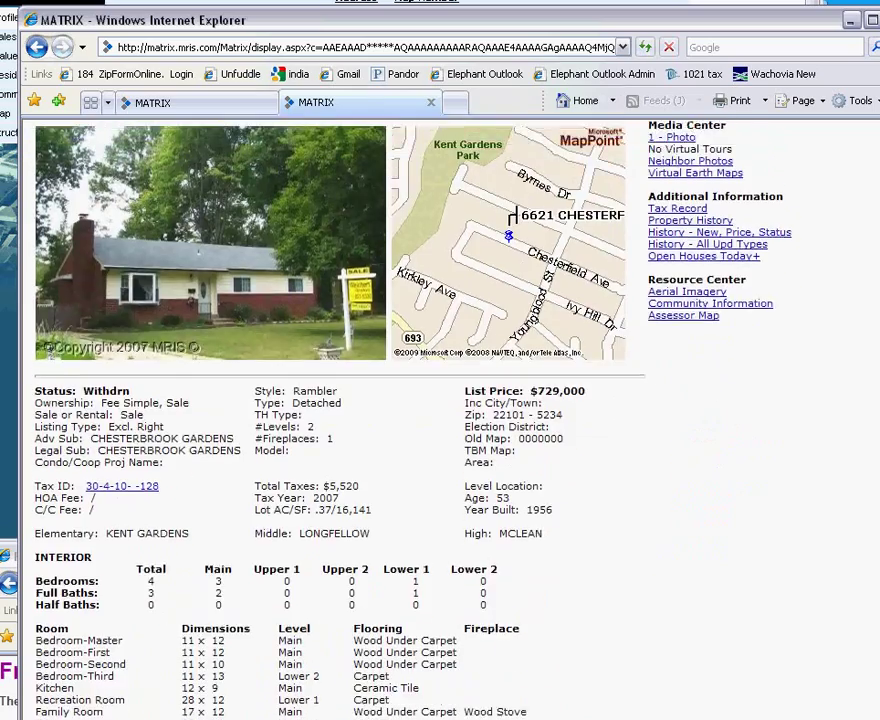
pyautogui.scroll(-15, 858, 497)
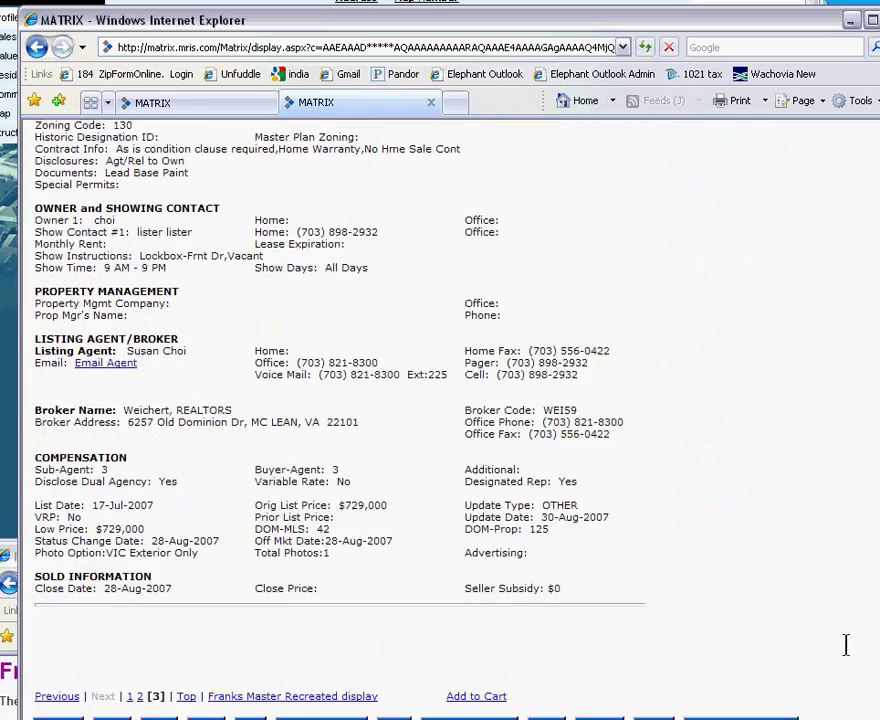
pyautogui.scroll(15, 845, 700)
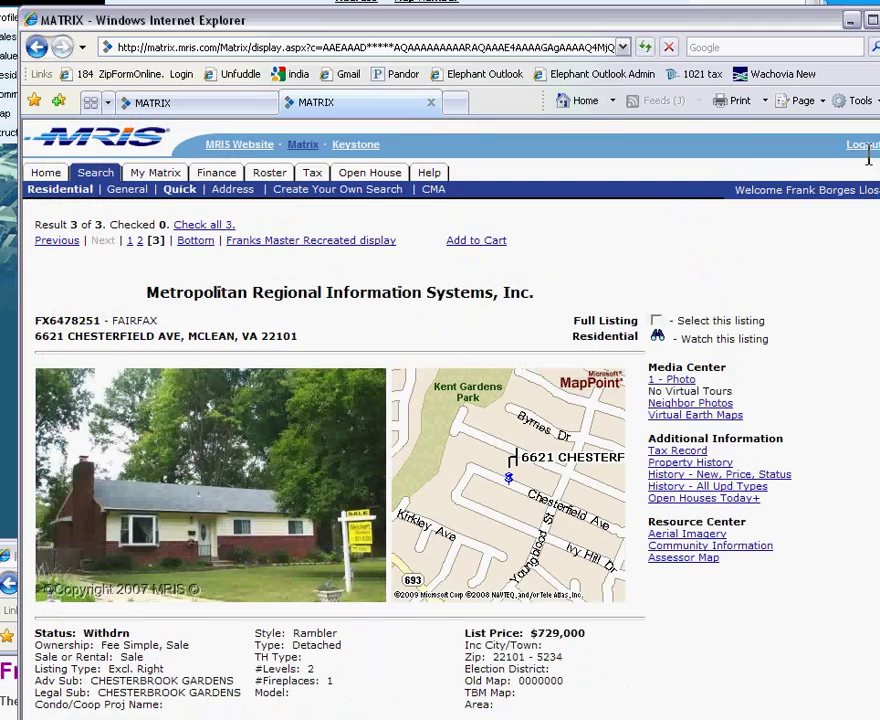
pyautogui.click(200, 102)
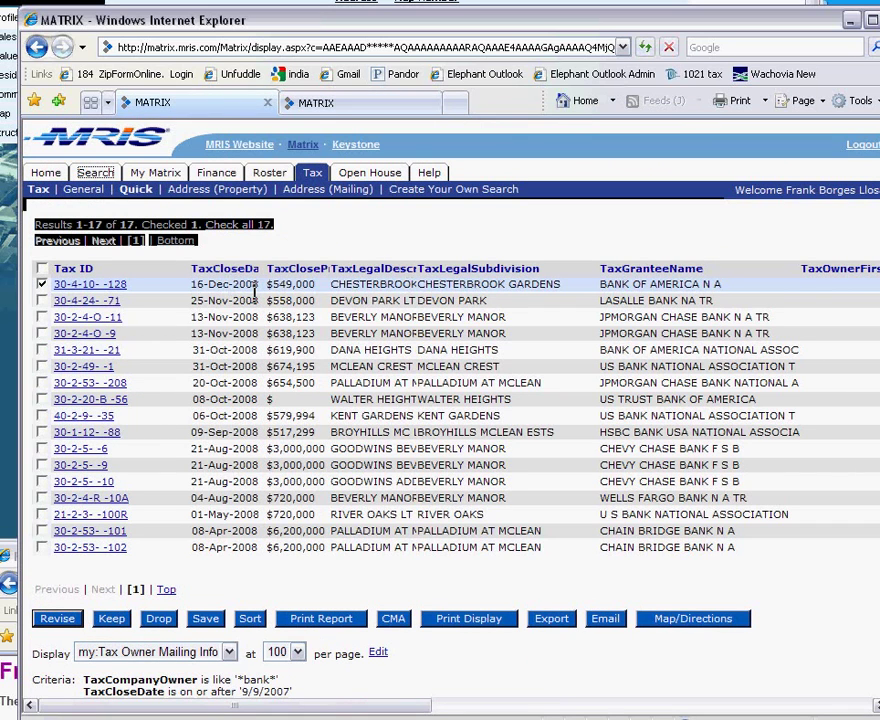
pyautogui.moveTo(366, 706); pyautogui.dragTo(586, 706)
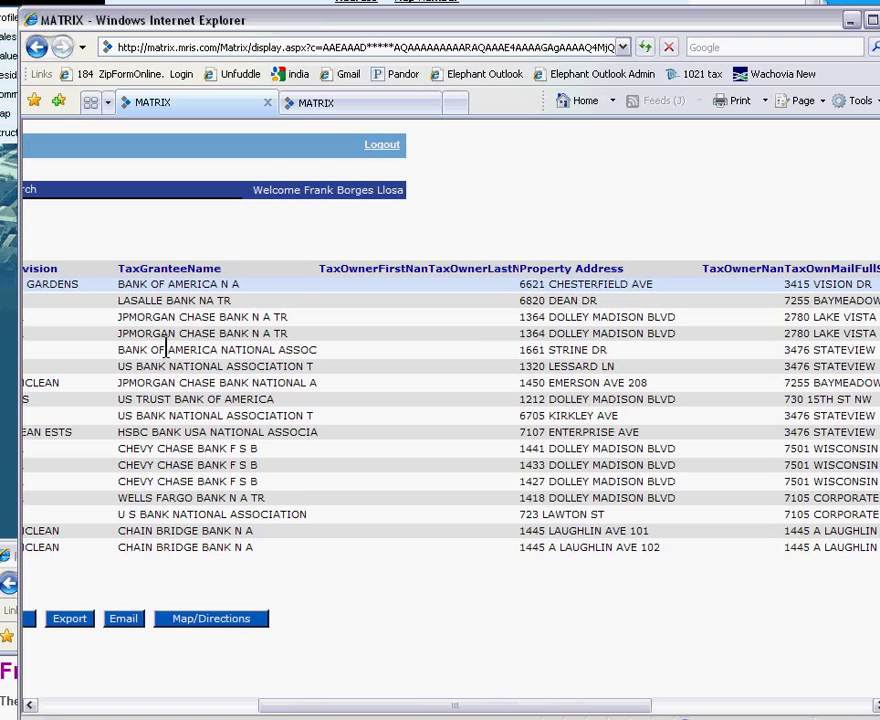
pyautogui.click(219, 703)
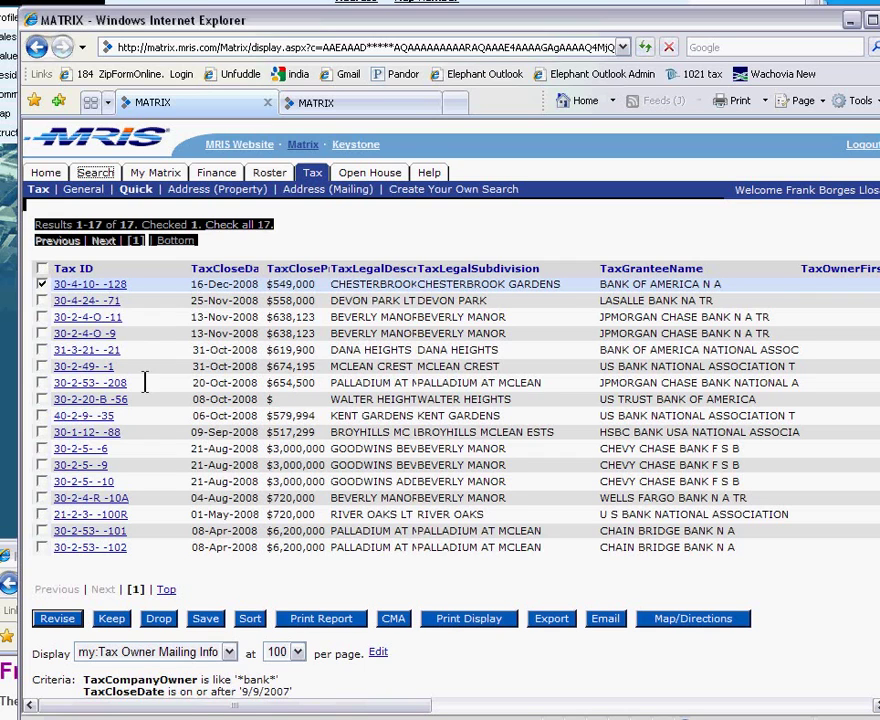
pyautogui.click(88, 383)
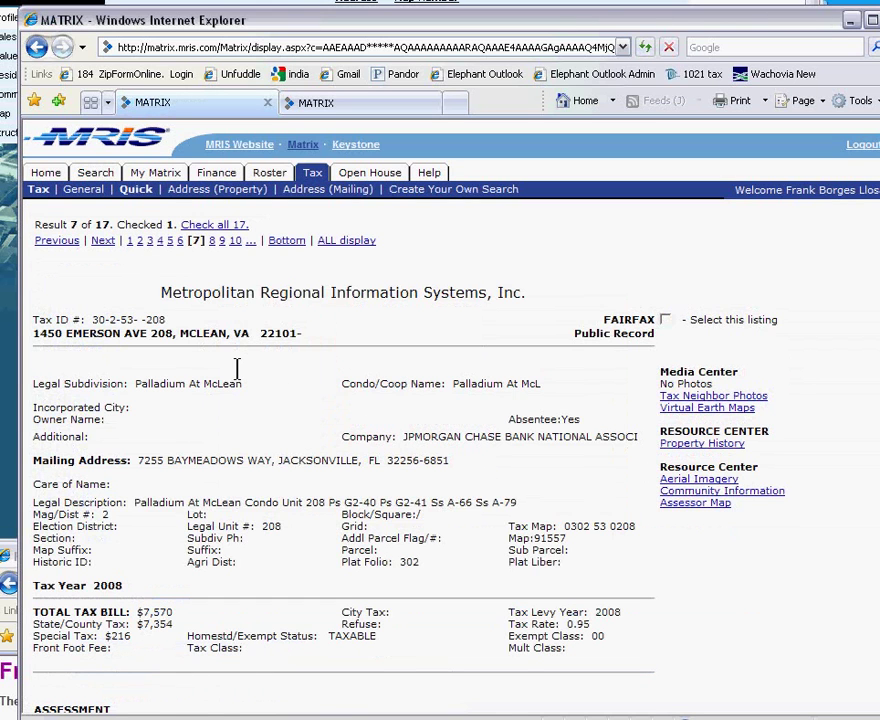
pyautogui.scroll(-3, 237, 368)
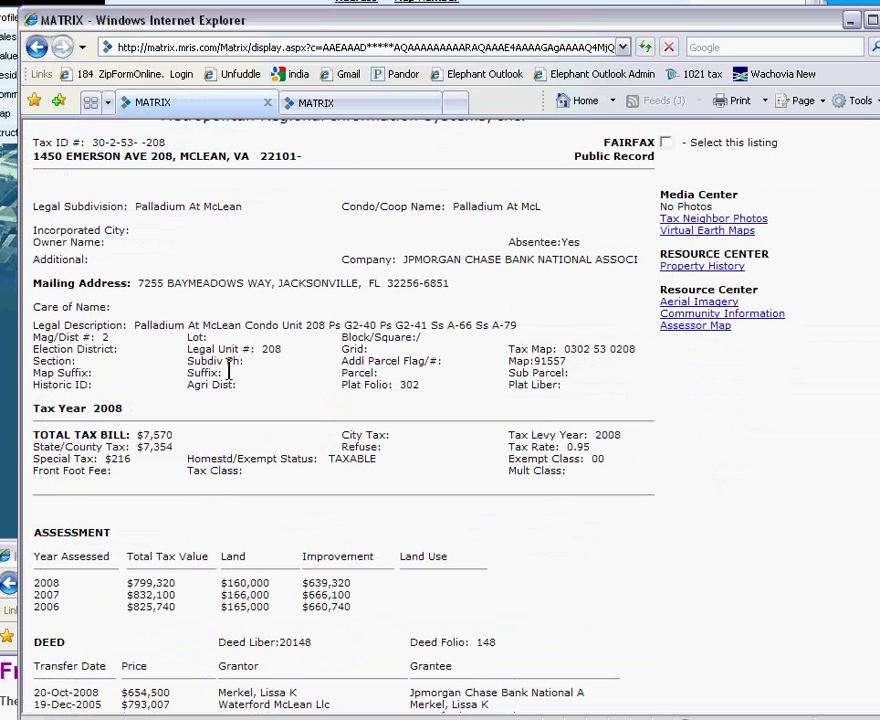
pyautogui.scroll(3, 220, 360)
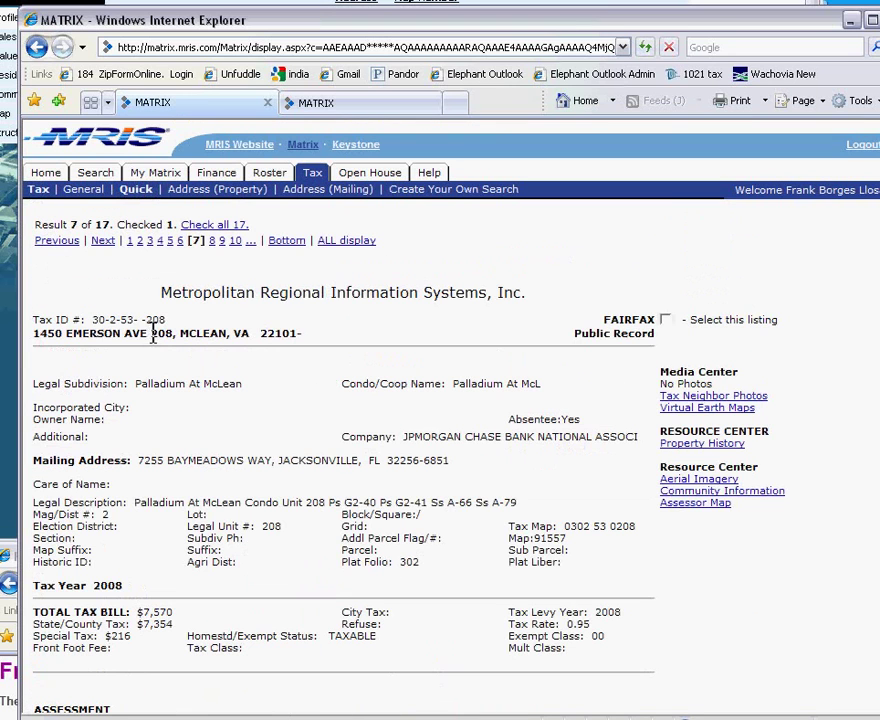
pyautogui.moveTo(152, 333); pyautogui.dragTo(34, 337)
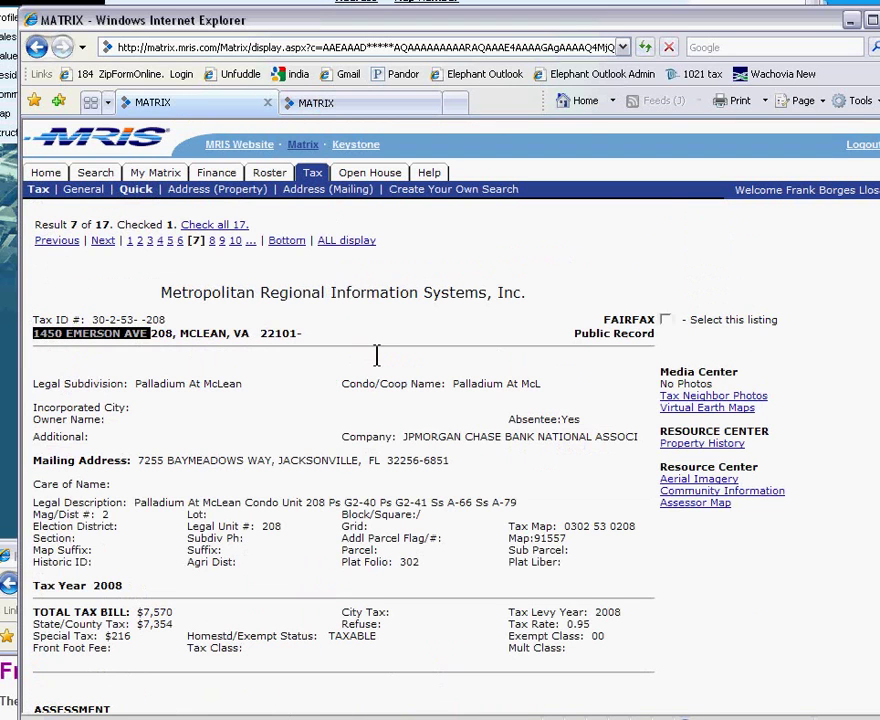
pyautogui.moveTo(265, 17); pyautogui.dragTo(300, 439)
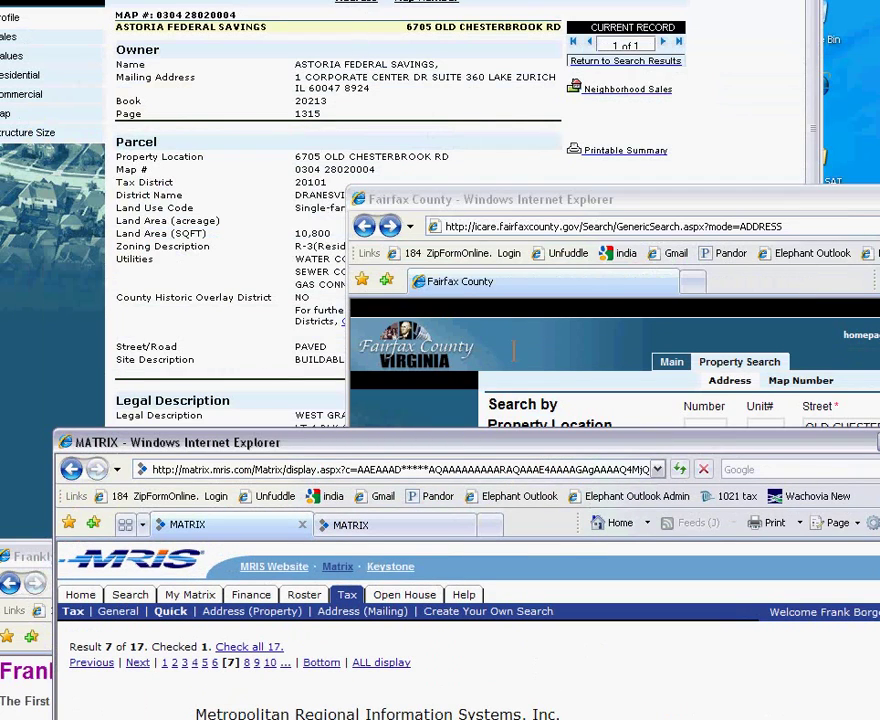
pyautogui.moveTo(25, 555); pyautogui.dragTo(77, 0)
pyautogui.moveTo(403, 112); pyautogui.dragTo(267, 110)
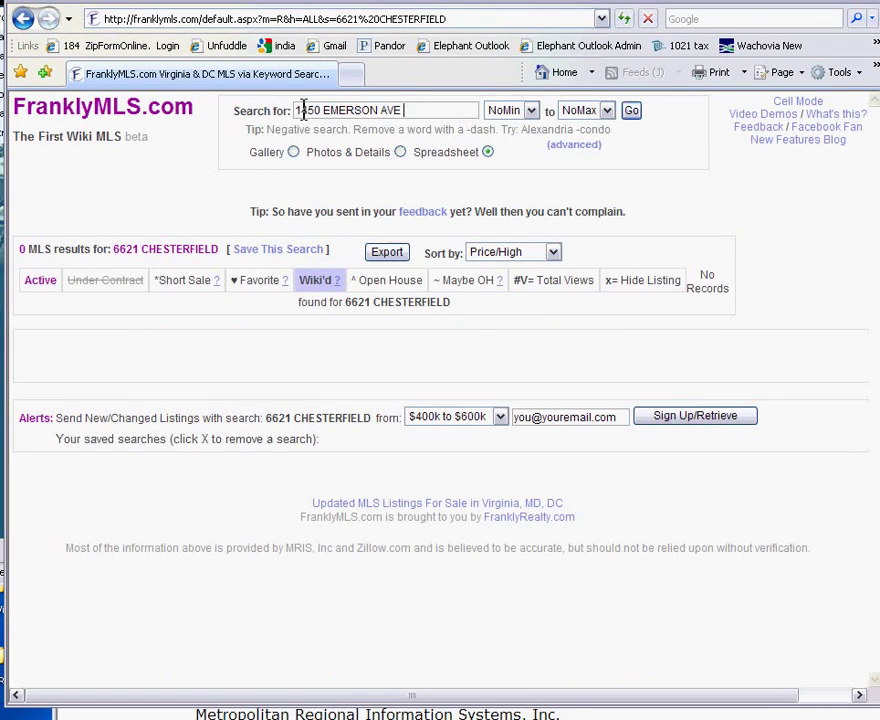
pyautogui.moveTo(378, 110); pyautogui.dragTo(454, 108)
pyautogui.press('BackSpace')
pyautogui.click(631, 110)
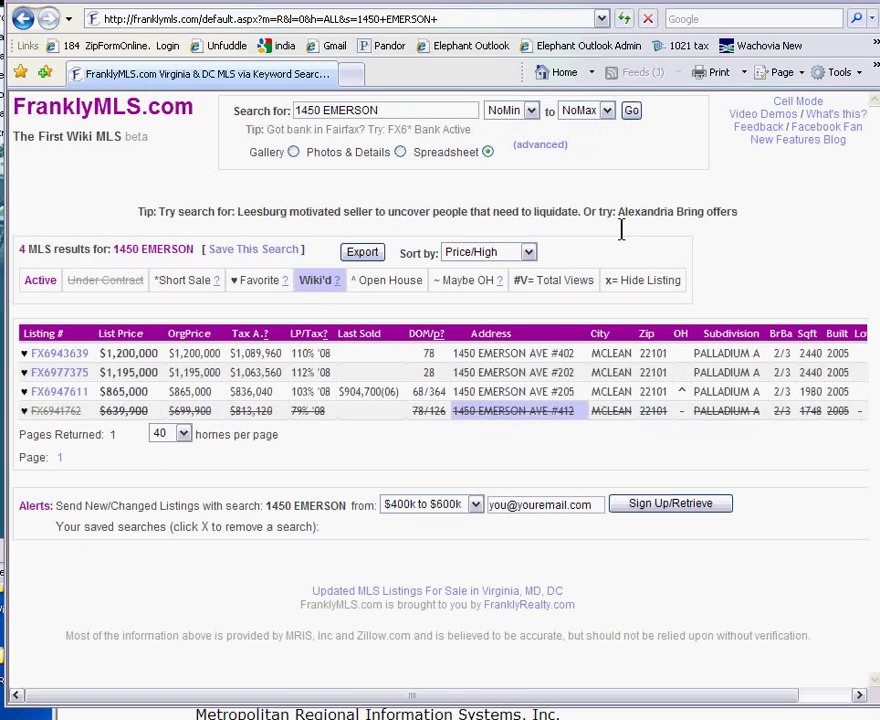
pyautogui.moveTo(53, 416)
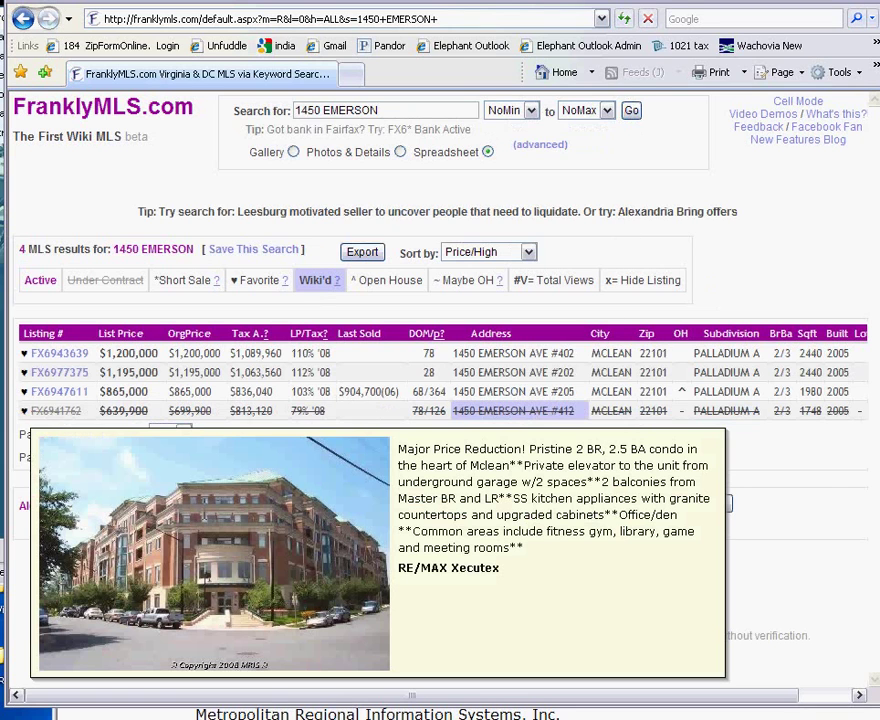
# Back in the Matrix tax record, select unit 208 and then the full property address line.
pyautogui.click(440, 713)
pyautogui.moveTo(455, 440); pyautogui.dragTo(455, 338)
pyautogui.moveTo(209, 653); pyautogui.dragTo(175, 655)
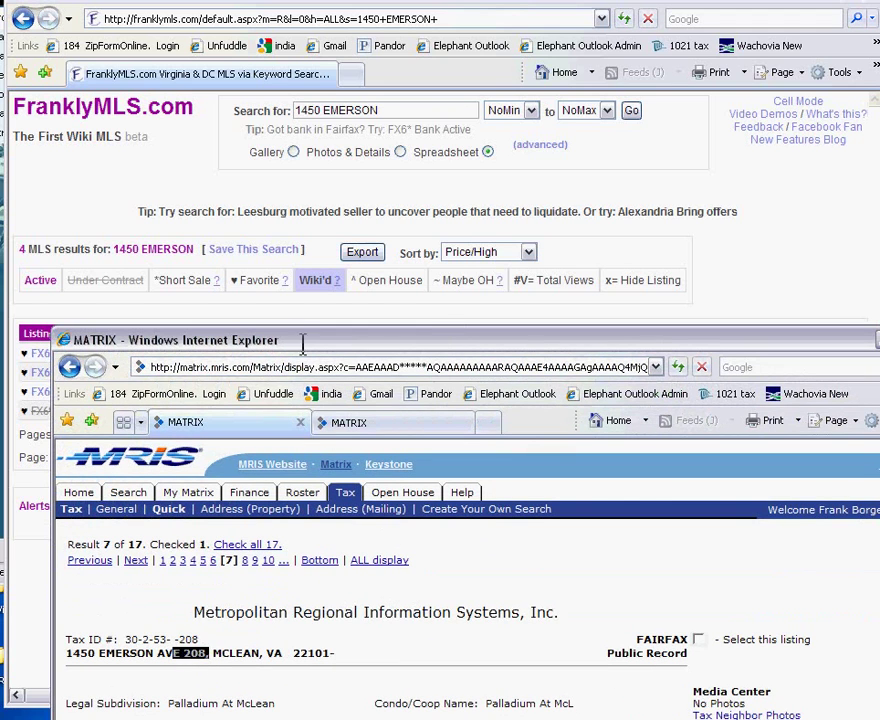
pyautogui.click(444, 308)
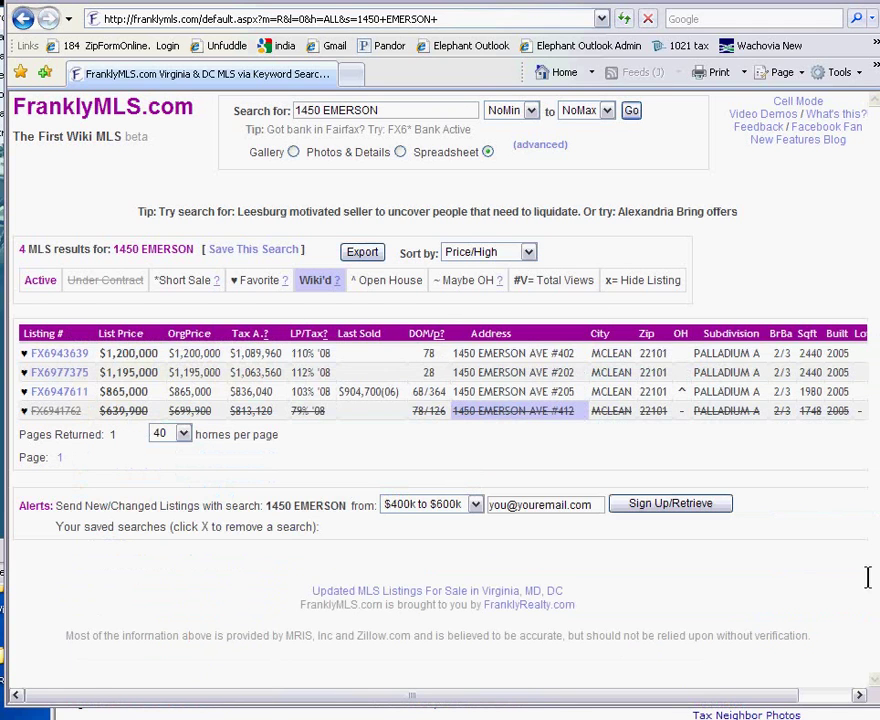
pyautogui.hotkey('alt', 'Tab')
pyautogui.moveTo(277, 652); pyautogui.dragTo(66, 652)
pyautogui.hotkey('ctrl', 'c')
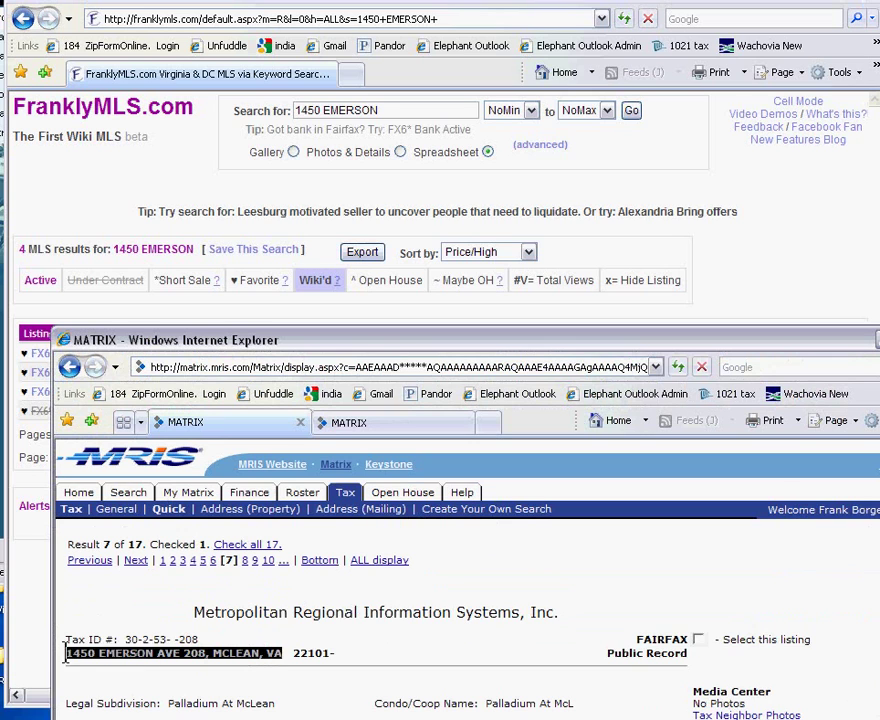
pyautogui.click(126, 492)
pyautogui.click(130, 560)
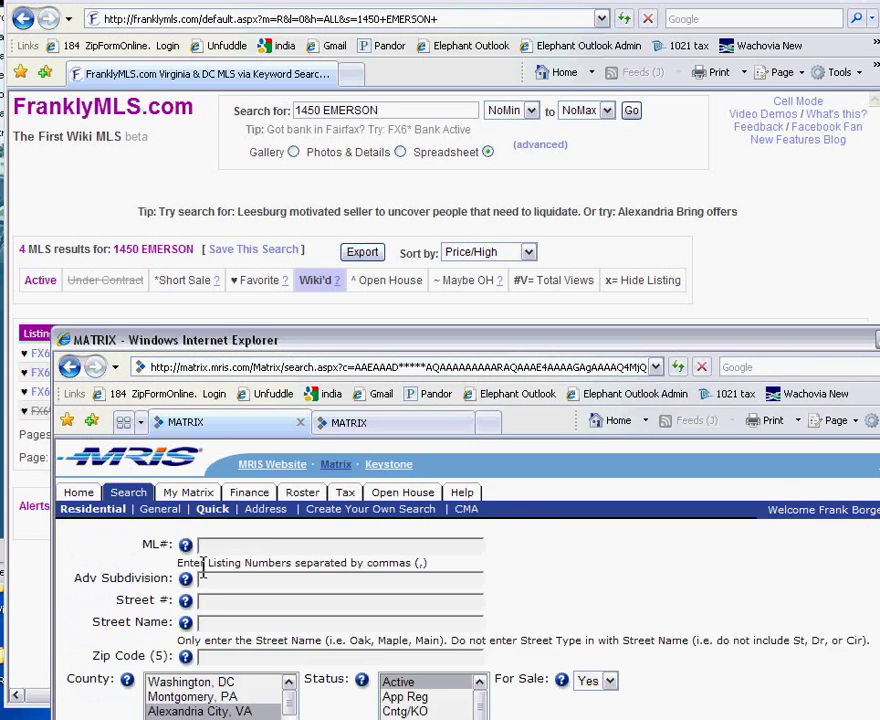
pyautogui.moveTo(355, 336); pyautogui.dragTo(318, 179)
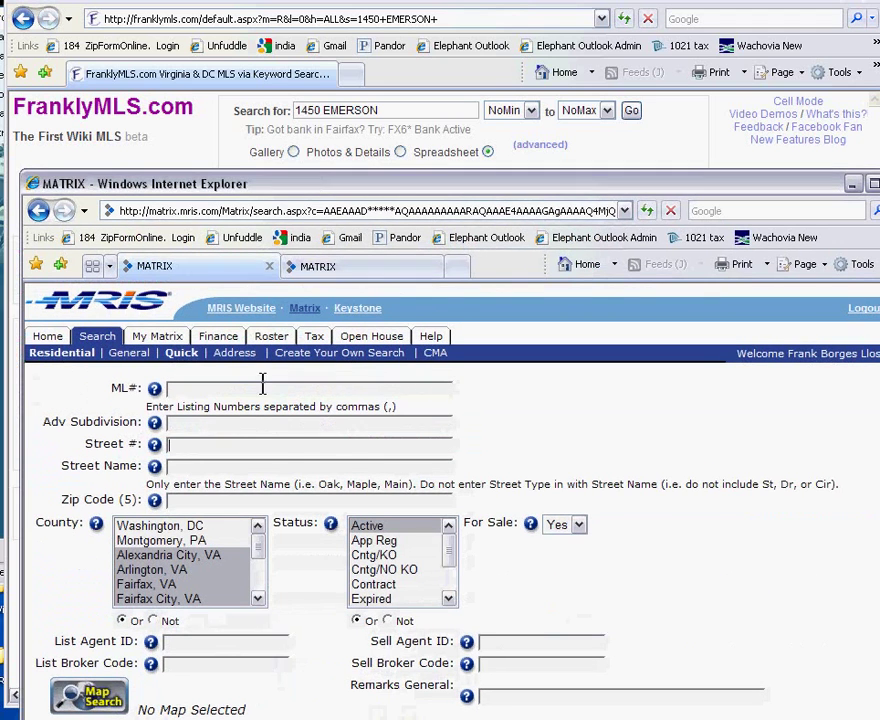
pyautogui.click(325, 445)
pyautogui.hotkey('ctrl', 'v')
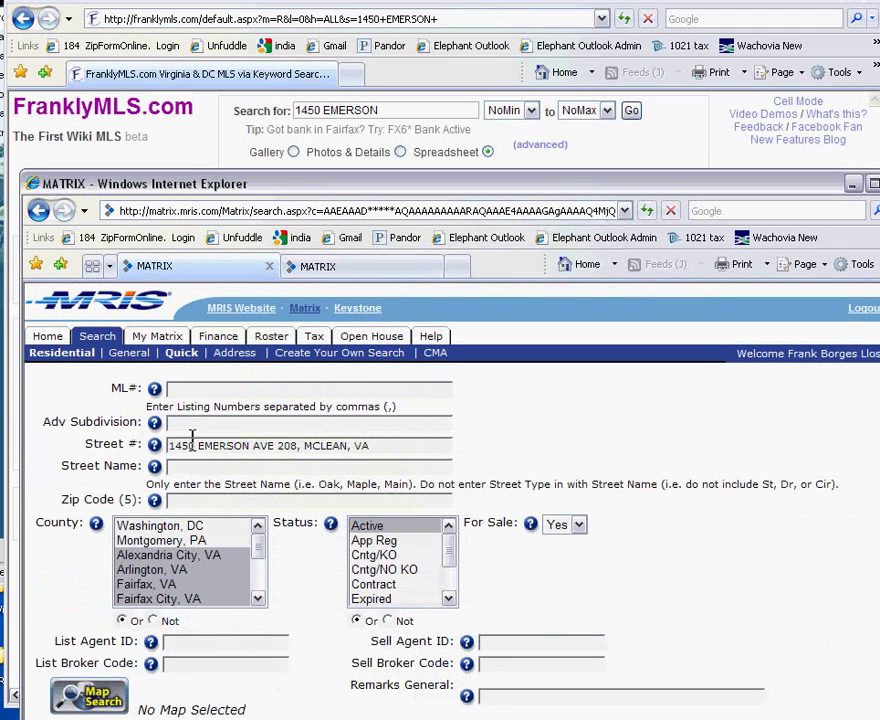
pyautogui.moveTo(196, 445); pyautogui.dragTo(370, 445)
pyautogui.press('Delete')
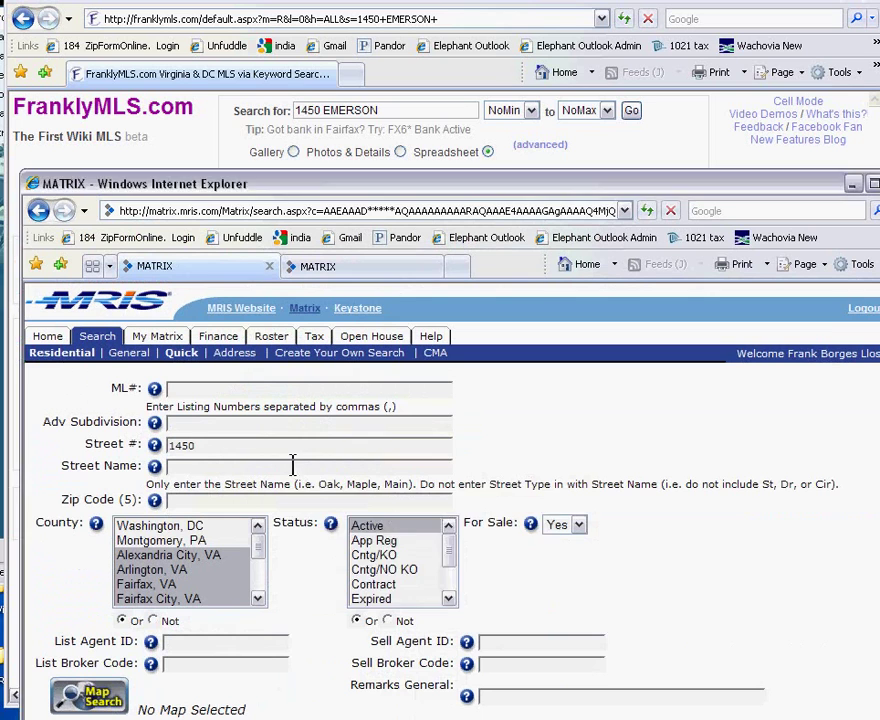
pyautogui.click(289, 464)
pyautogui.hotkey('ctrl', 'v')
pyautogui.moveTo(199, 467); pyautogui.dragTo(168, 467)
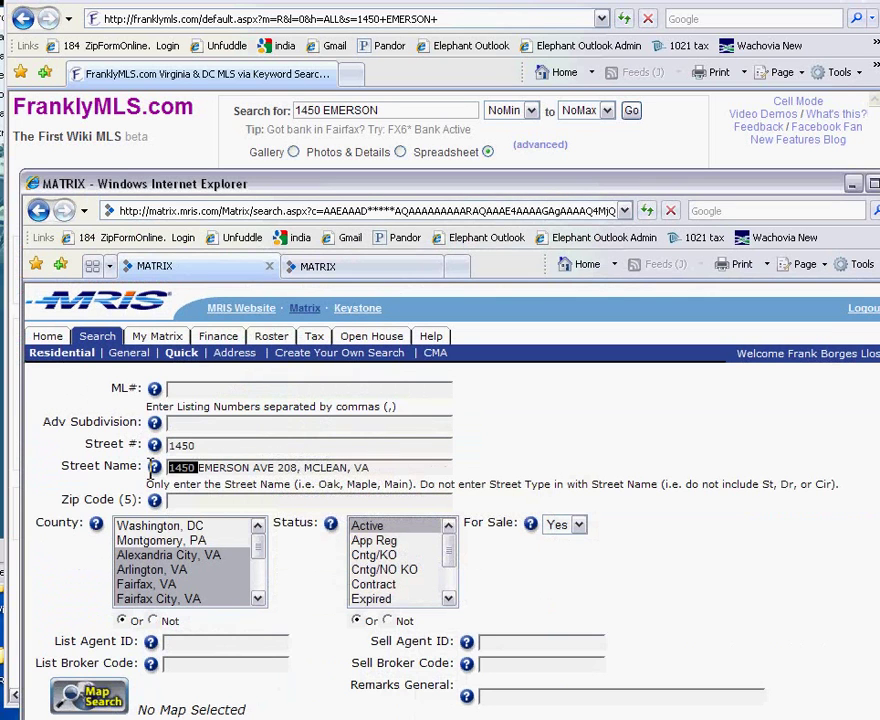
pyautogui.press('Delete')
pyautogui.moveTo(222, 467); pyautogui.dragTo(318, 460)
pyautogui.press('Delete')
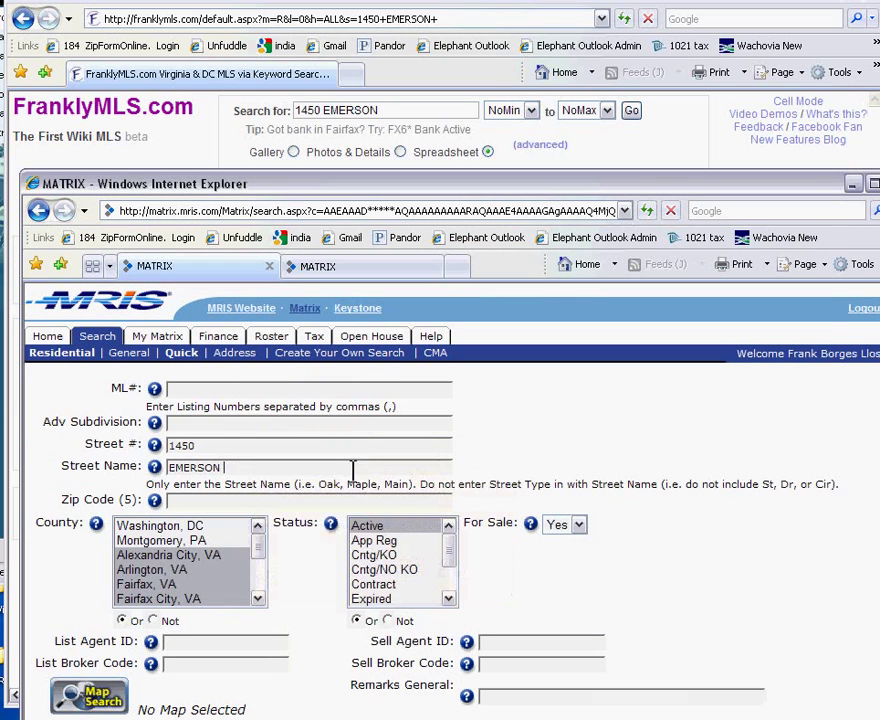
# Enter UnitNumber 208, include every listing status, and run the search.
pyautogui.scroll(-5, 450, 500)
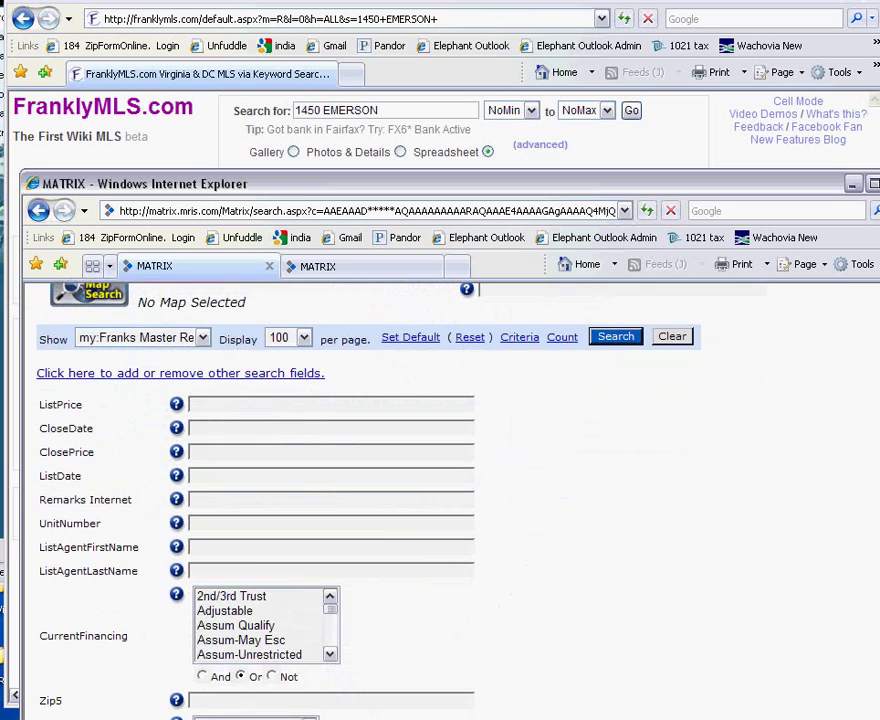
pyautogui.click(318, 523)
pyautogui.write('208')
pyautogui.scroll(4, 812, 450)
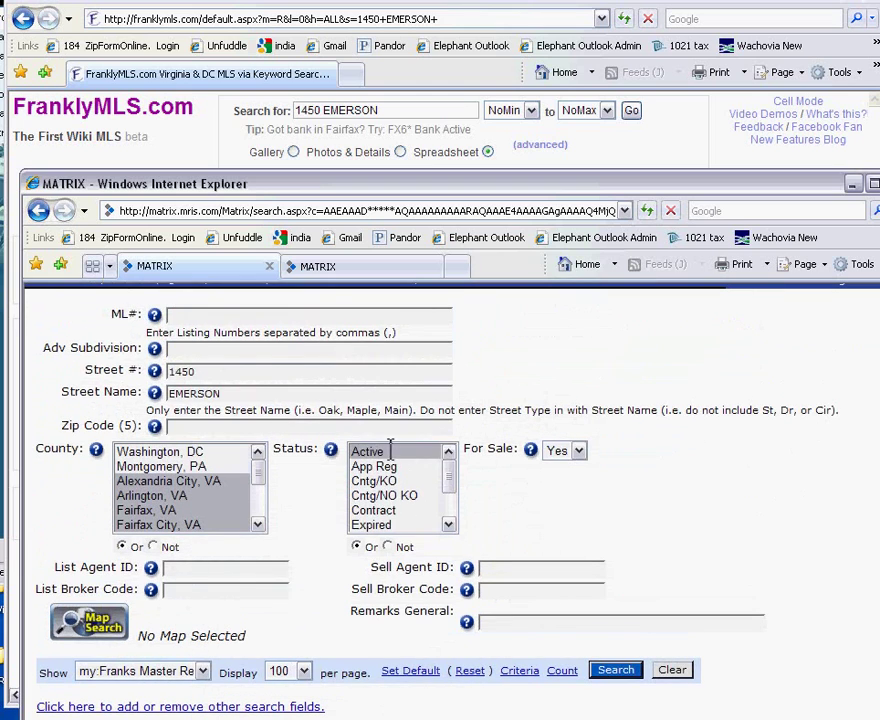
pyautogui.moveTo(390, 450); pyautogui.dragTo(387, 609)
pyautogui.click(603, 663)
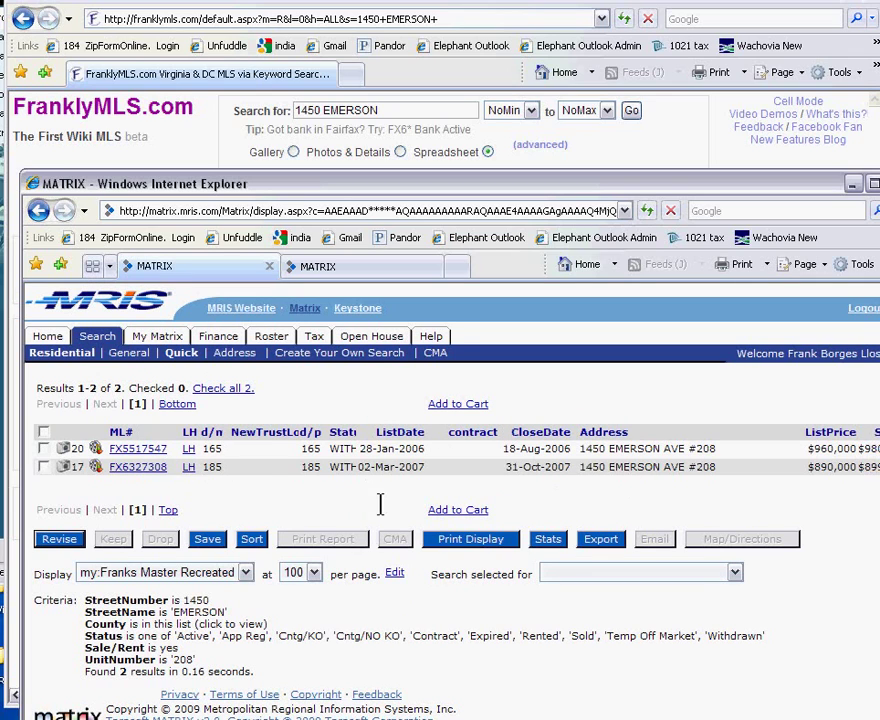
# Open the withdrawn $890,000 listing FX6327308, then move the Matrix window aside.
pyautogui.click(138, 467)
pyautogui.scroll(-15, 877, 625)
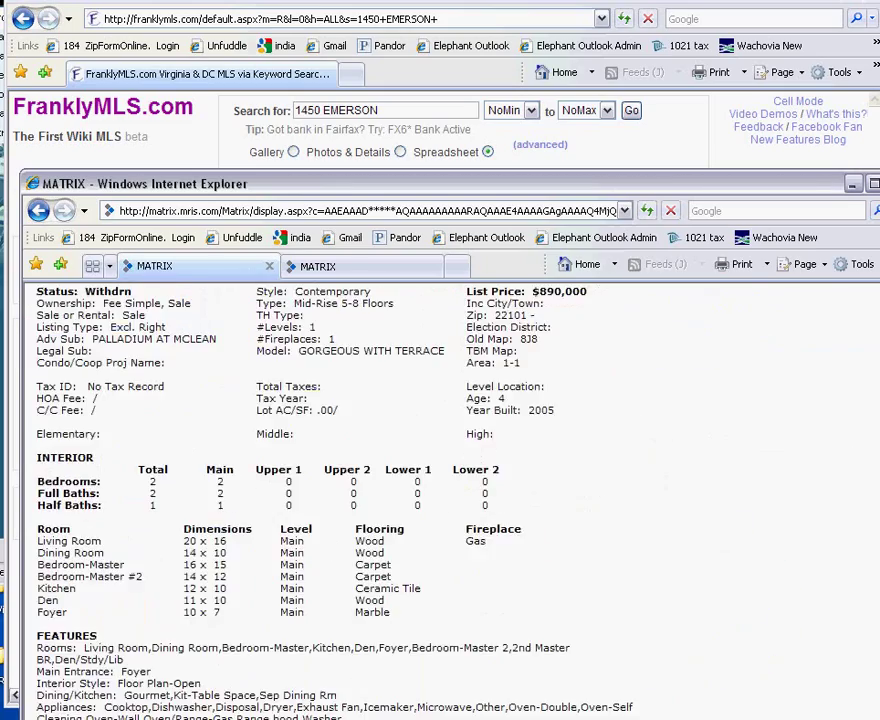
pyautogui.scroll(15, 877, 625)
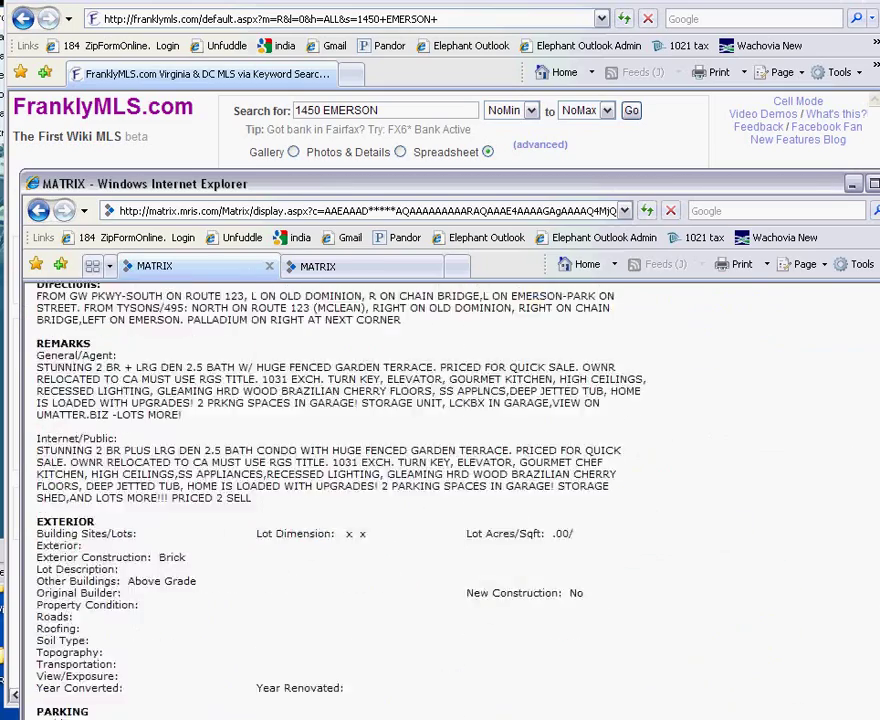
pyautogui.moveTo(631, 200); pyautogui.dragTo(660, 0)
pyautogui.click(831, 0)
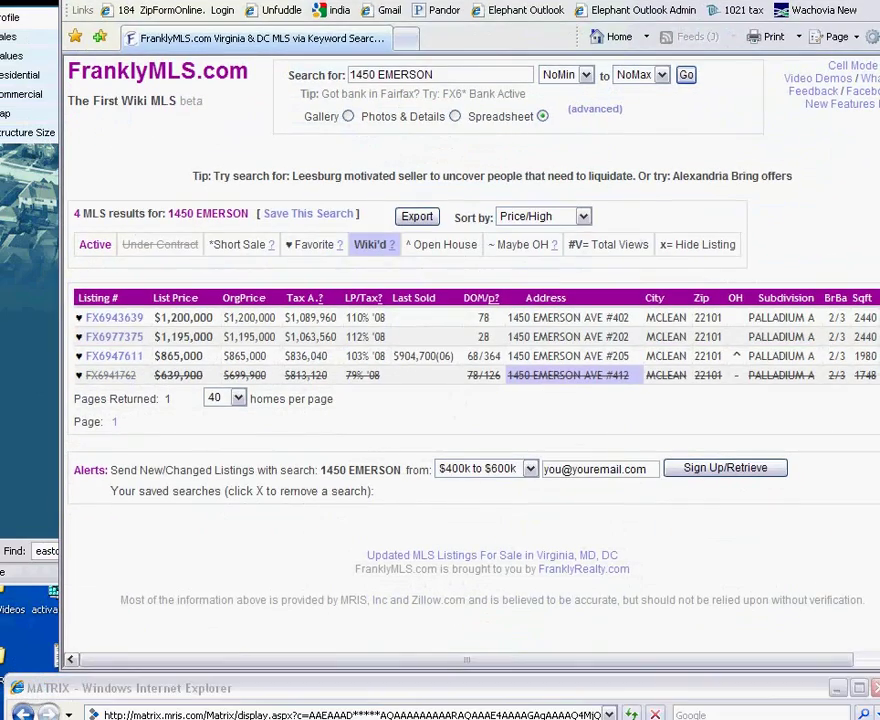
pyautogui.moveTo(464, 690); pyautogui.dragTo(495, 428)
pyautogui.click(625, 397)
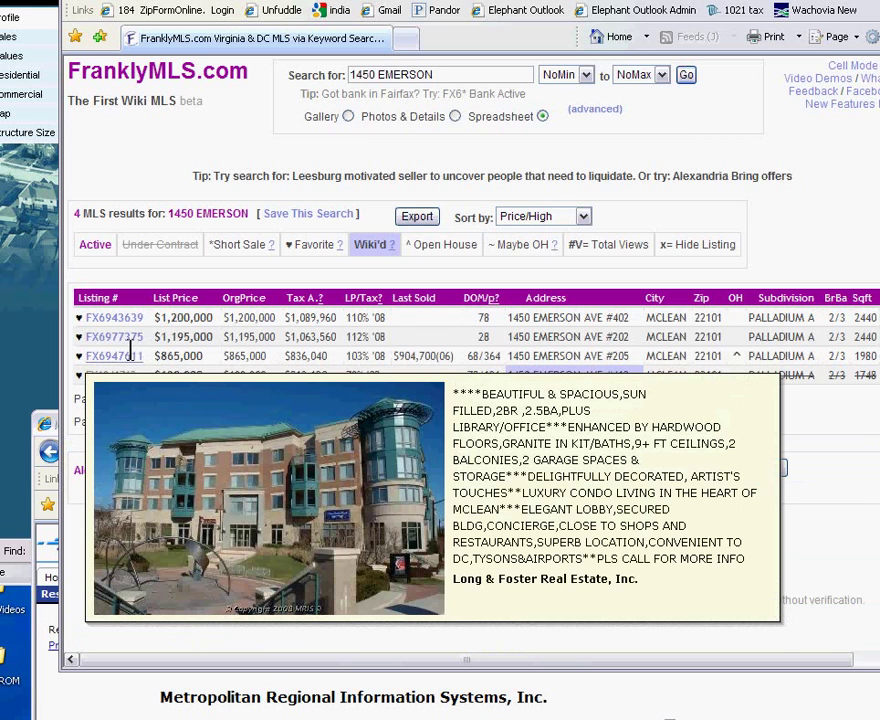
pyautogui.moveTo(129, 341)
pyautogui.moveTo(118, 373)
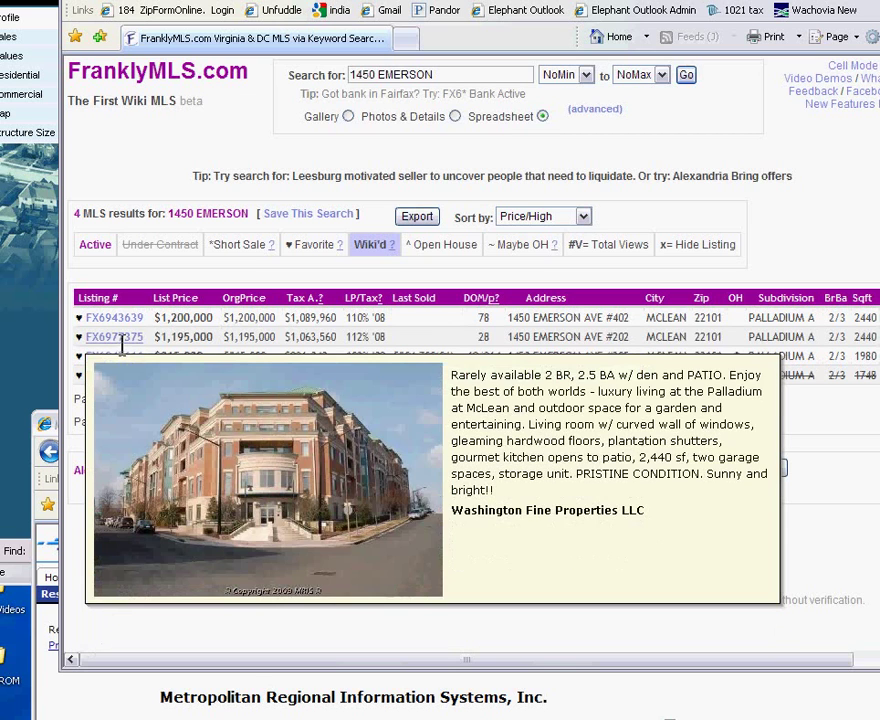
pyautogui.moveTo(129, 316)
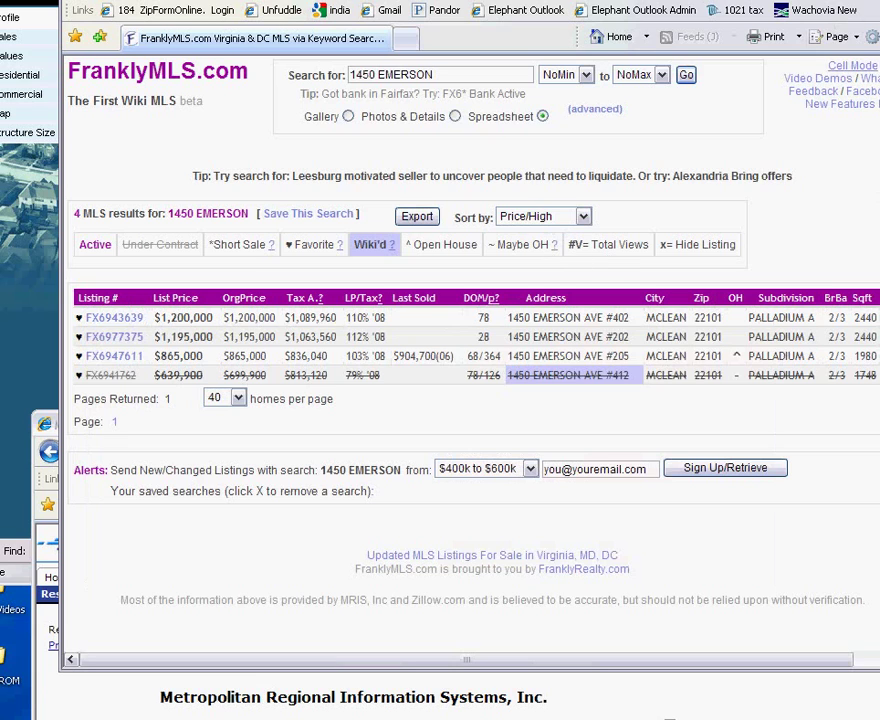
pyautogui.moveTo(819, 0); pyautogui.dragTo(777, 25)
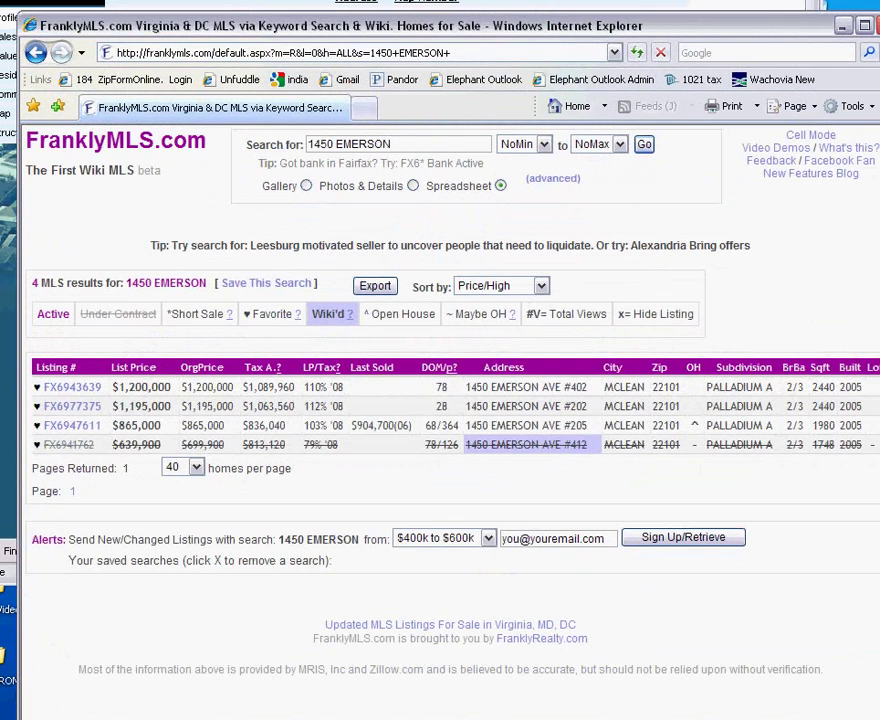